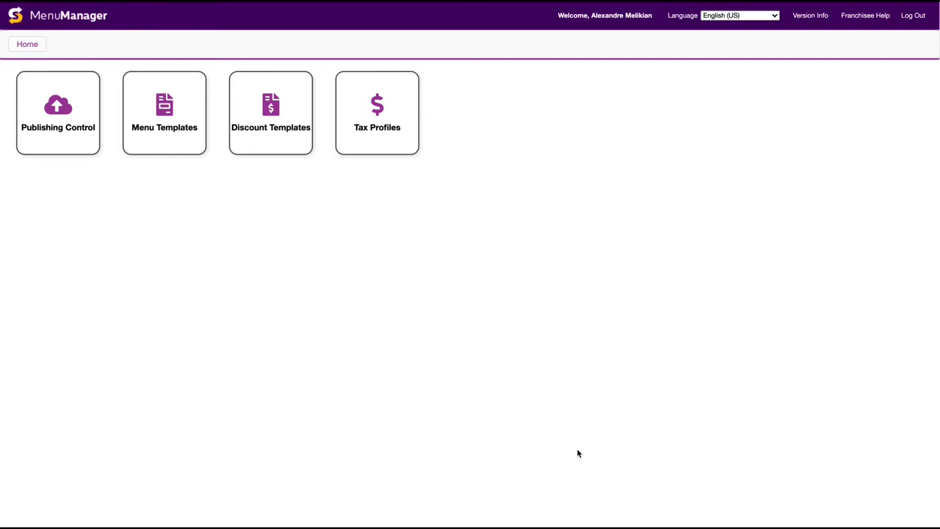
Step: Open menu template 168090 Bridgeport 12/70081 CT B and show its Full Inventory List
click(168, 132)
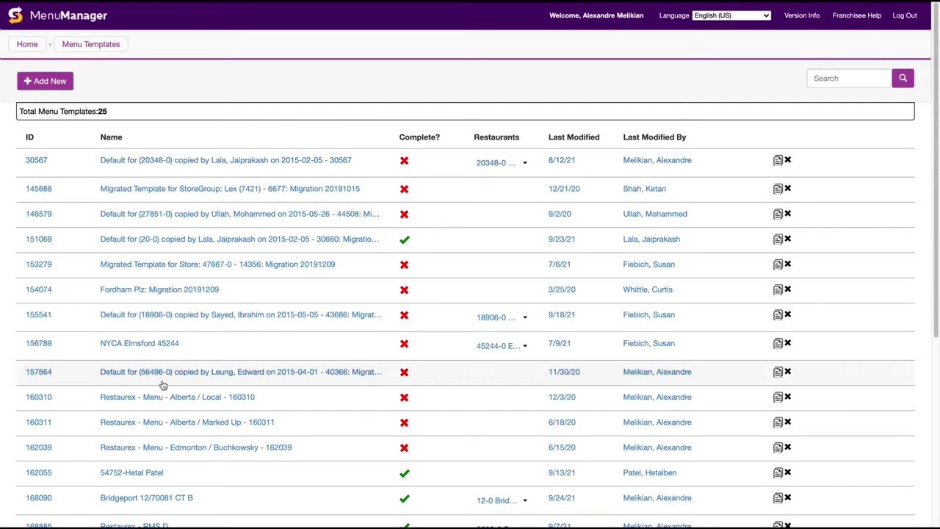
click(149, 500)
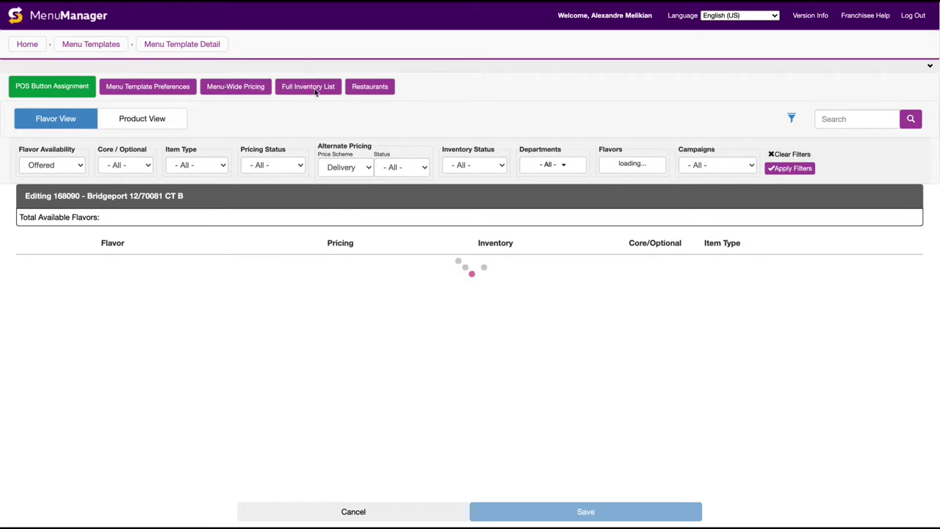
click(312, 88)
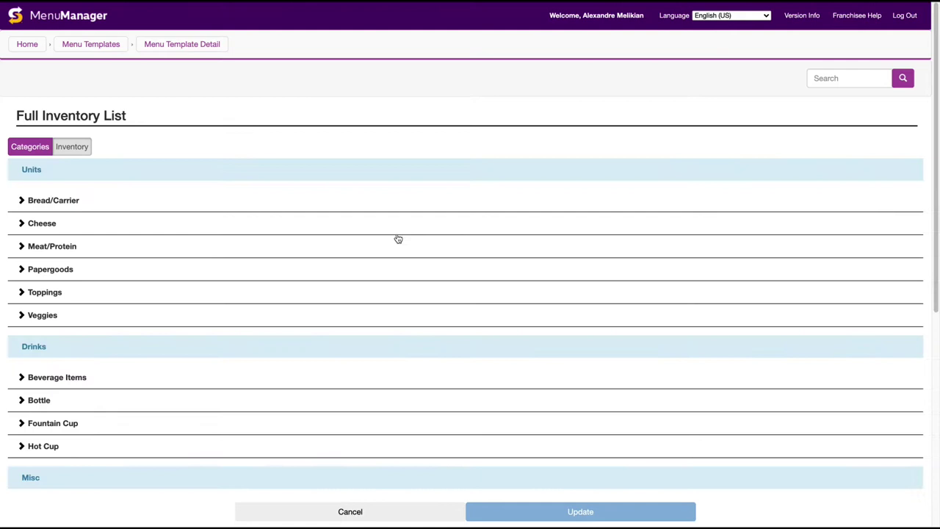
Step: Search the inventory for 'southwest' and scroll to the 37 Chipotle Southwest Sauce rows
click(825, 79)
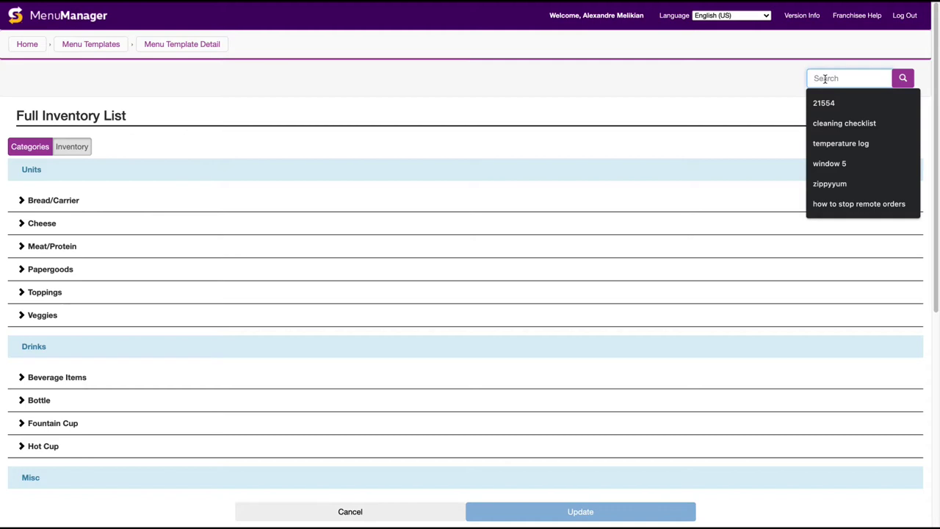
text(southwest)
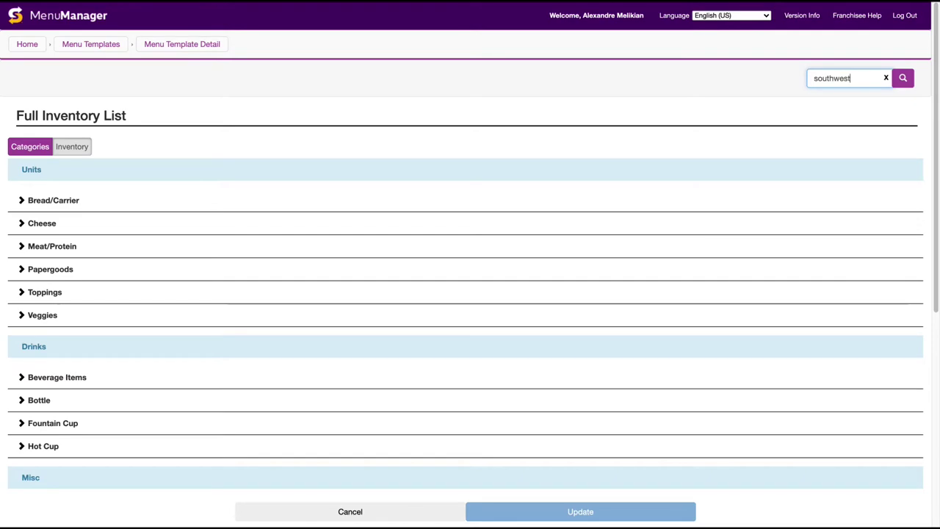
key(Return)
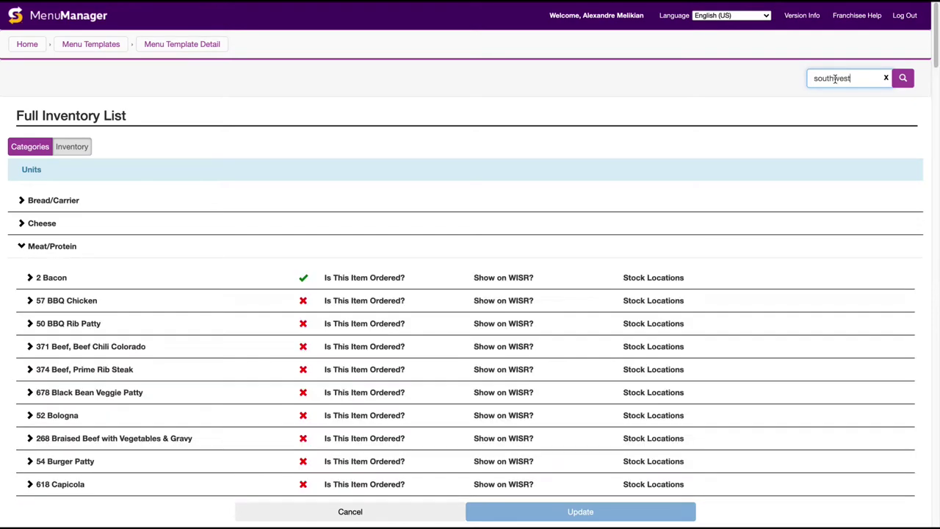
scroll(226, 321, down, 2)
scroll(226, 320, down, 2)
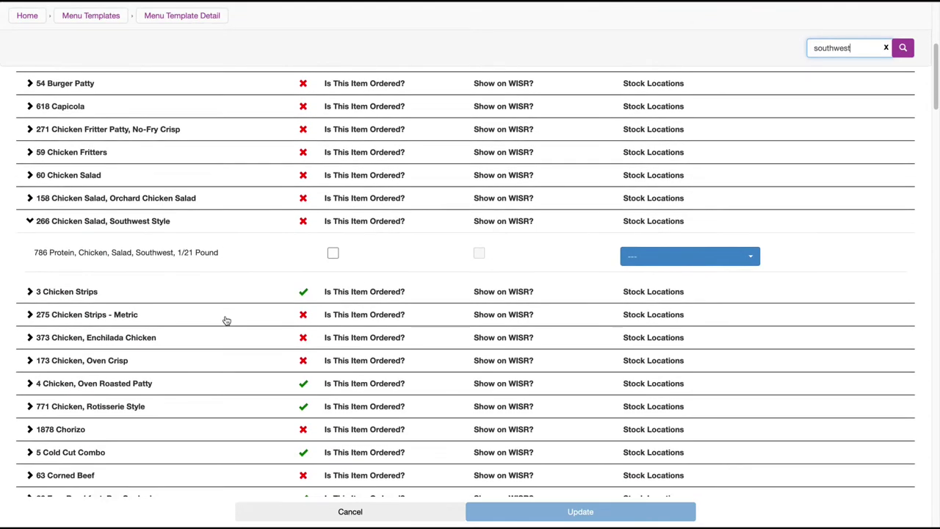
scroll(227, 320, down, 2)
scroll(226, 320, down, 15)
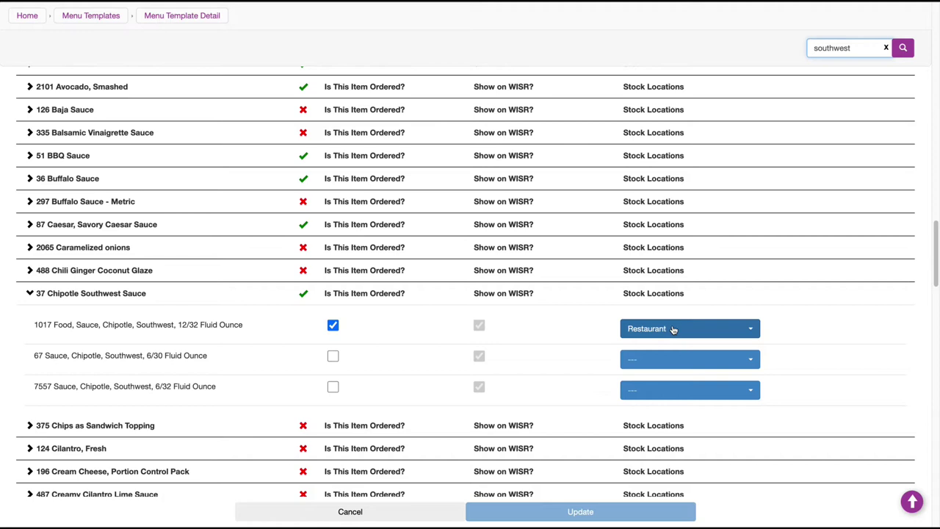
Step: Search the inventory for 'ranch' to view the Ranch Dressing items
drag(851, 48, 745, 53)
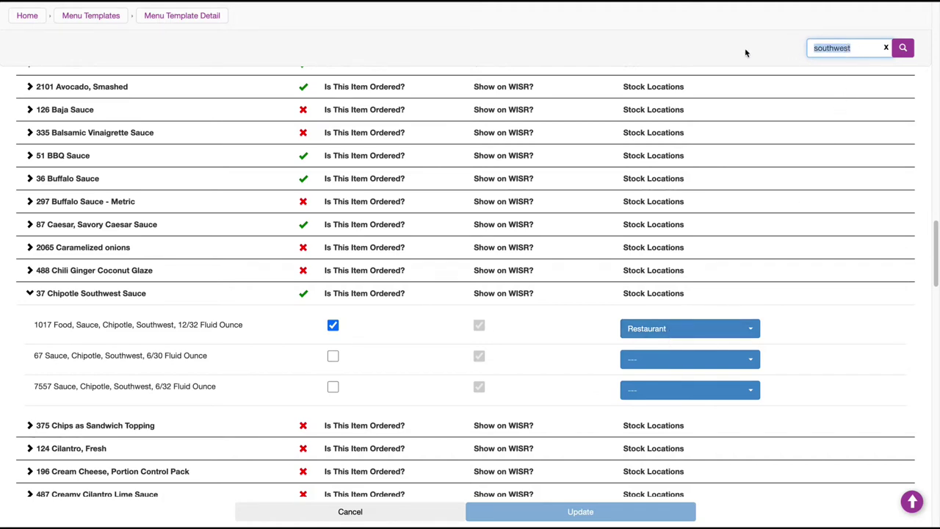
text(ranch)
key(Return)
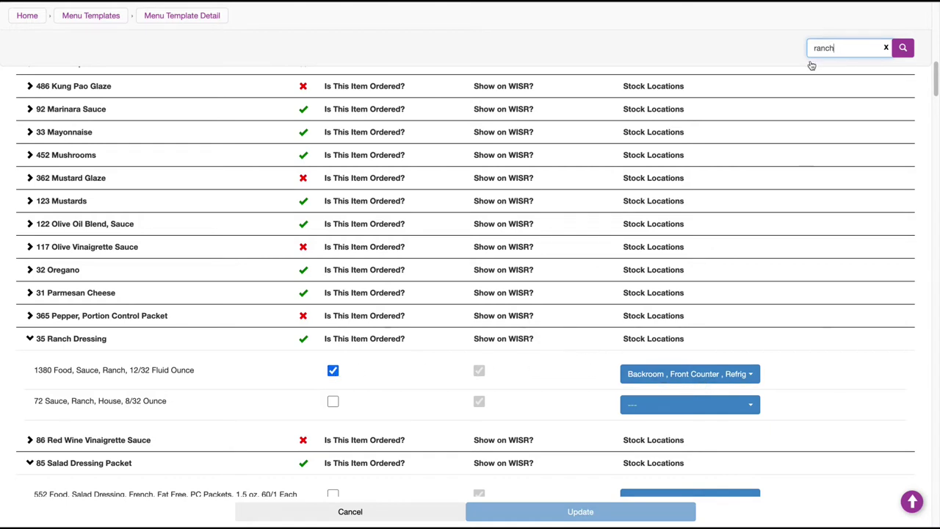
Step: Replace the search text with 'caramel apple'
key(ctrl+a)
key(BackSpace)
text(caram)
text(el apple)
Step: Mark Caramel Apple cookie 8939 ordered, stocked in Freezer, Front Counter and Restaurant, then clear the search
key(Return)
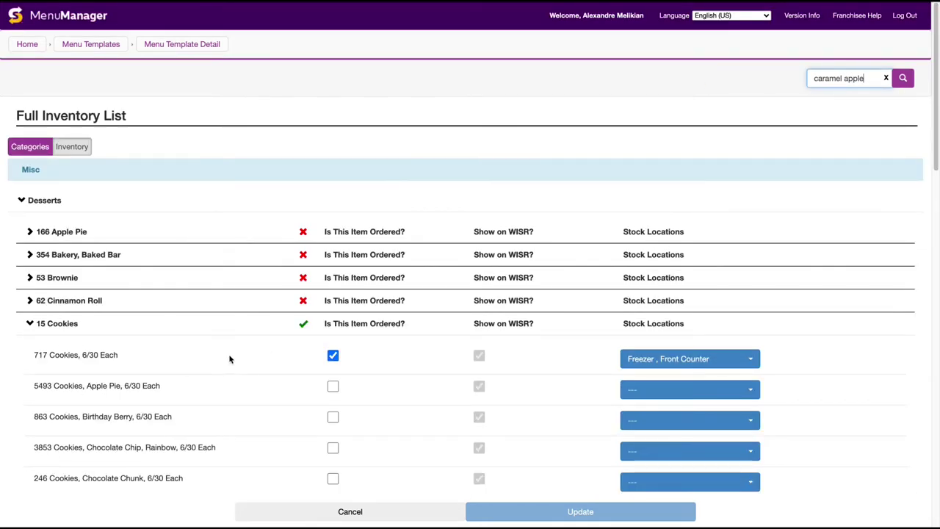
scroll(150, 368, down, 1)
scroll(151, 369, down, 2)
scroll(168, 426, down, 2)
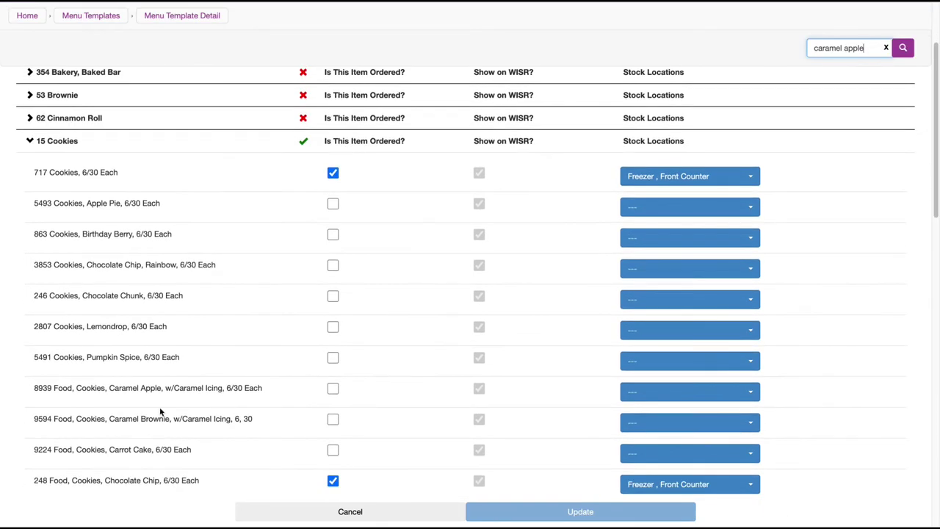
click(335, 390)
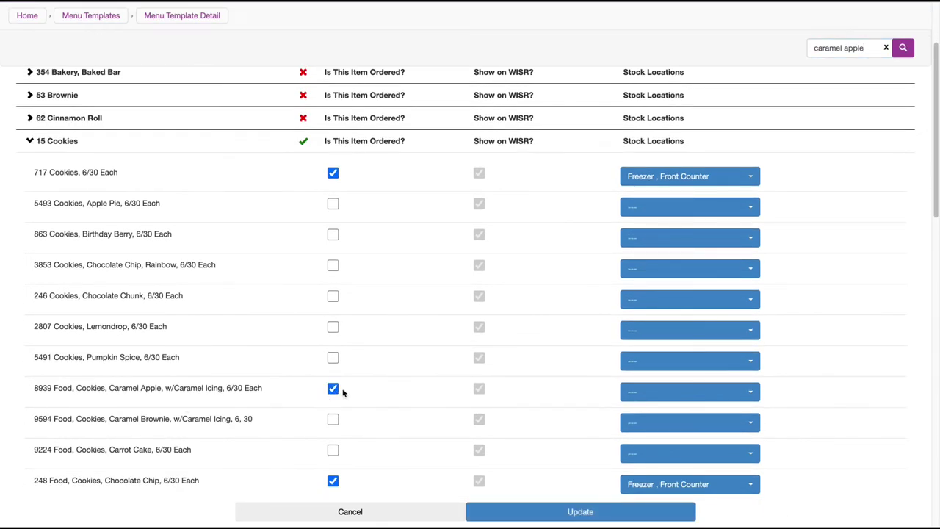
click(647, 393)
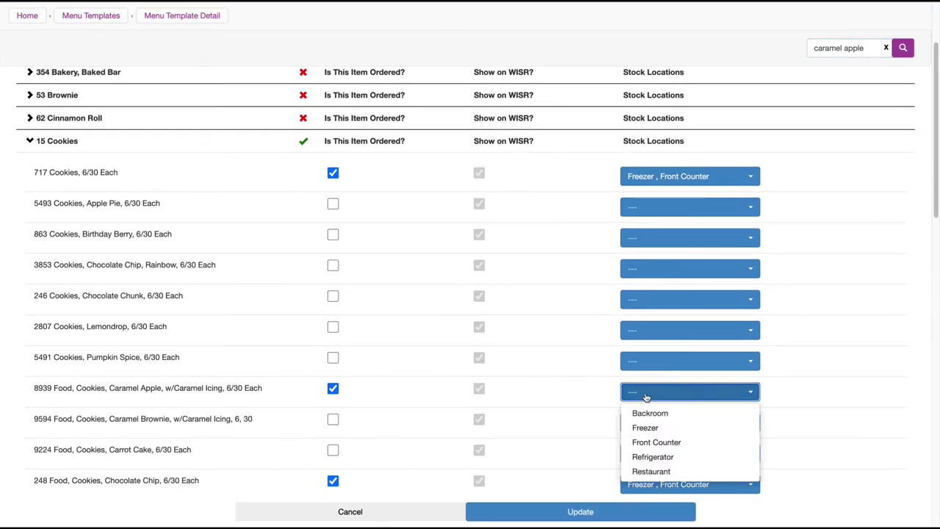
click(649, 432)
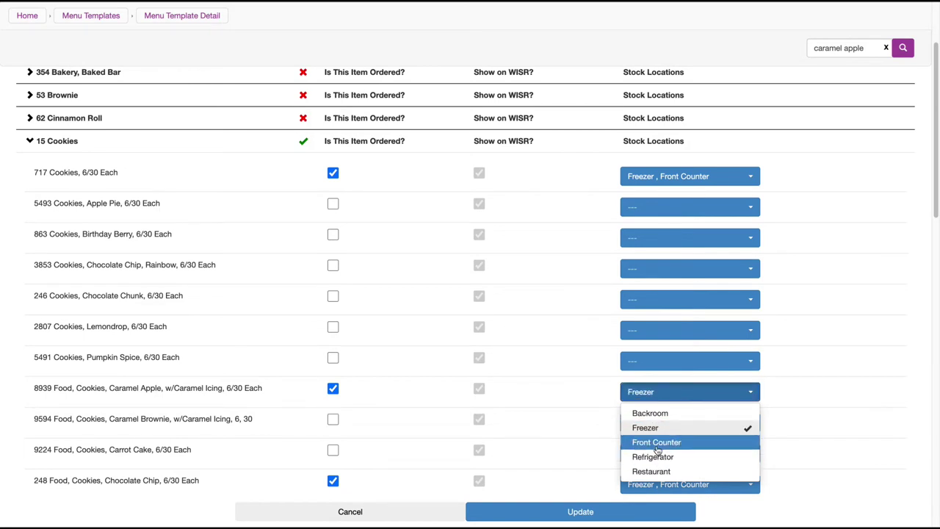
click(657, 442)
click(654, 472)
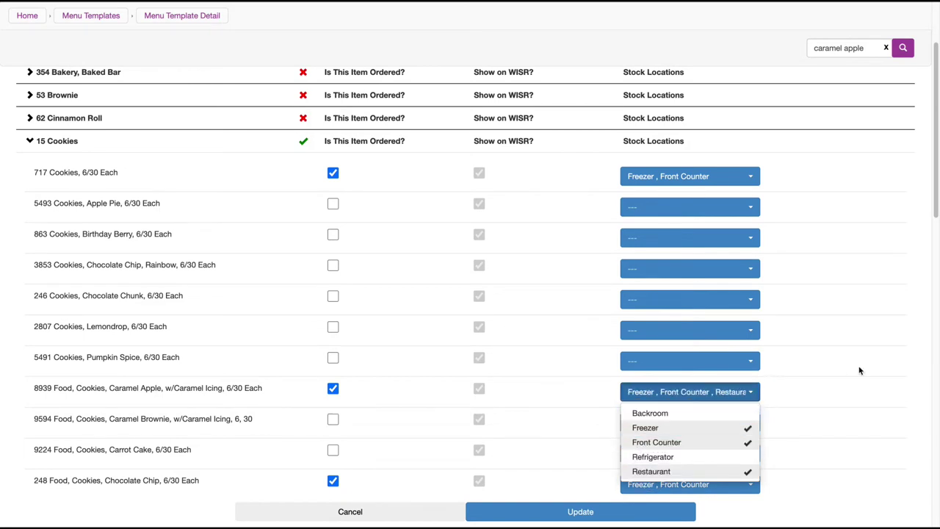
scroll(860, 370, down, 5)
click(886, 48)
click(836, 78)
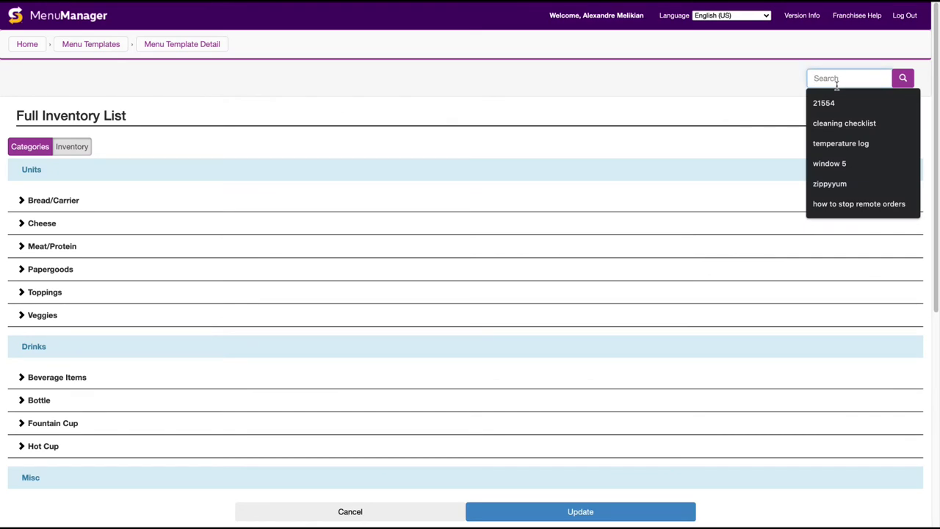
Step: Search 'monster' and mark drinks 9915 and 9914 ordered, stocked in Refrigerator and Restaurant
text(monster)
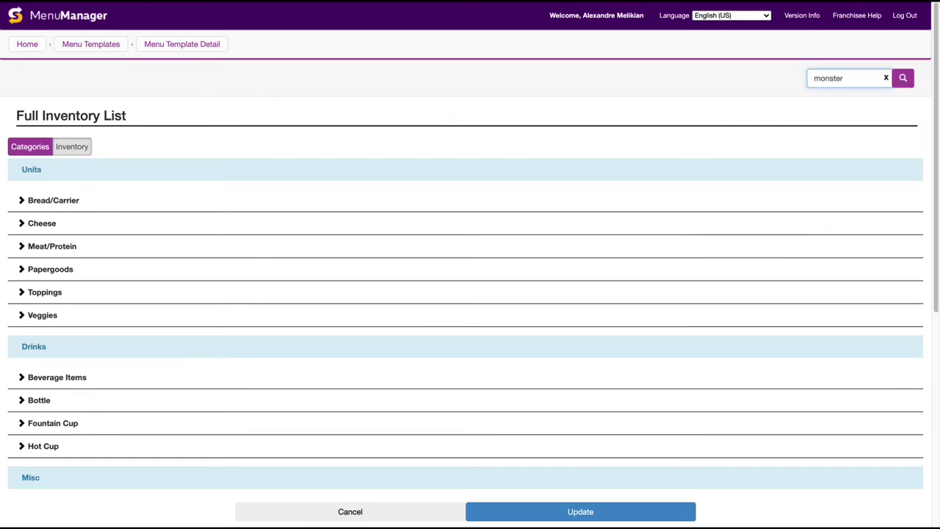
key(Return)
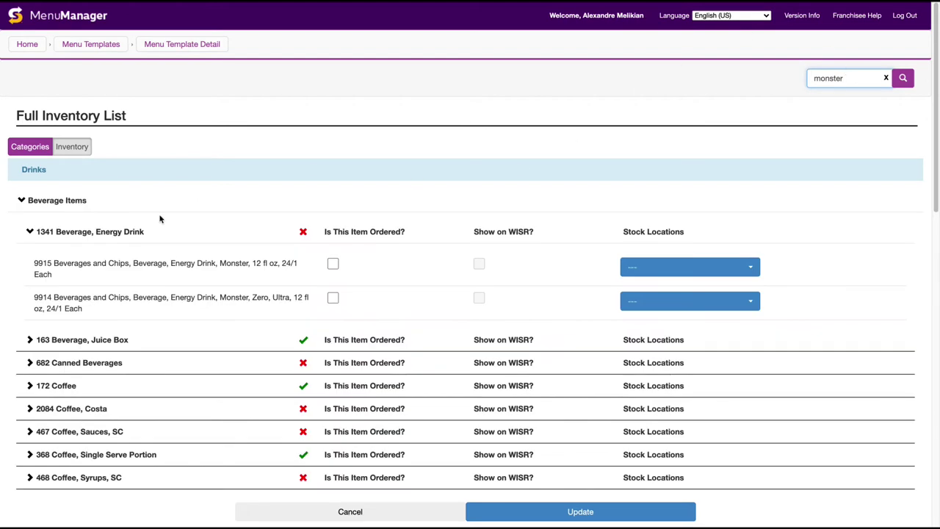
click(333, 263)
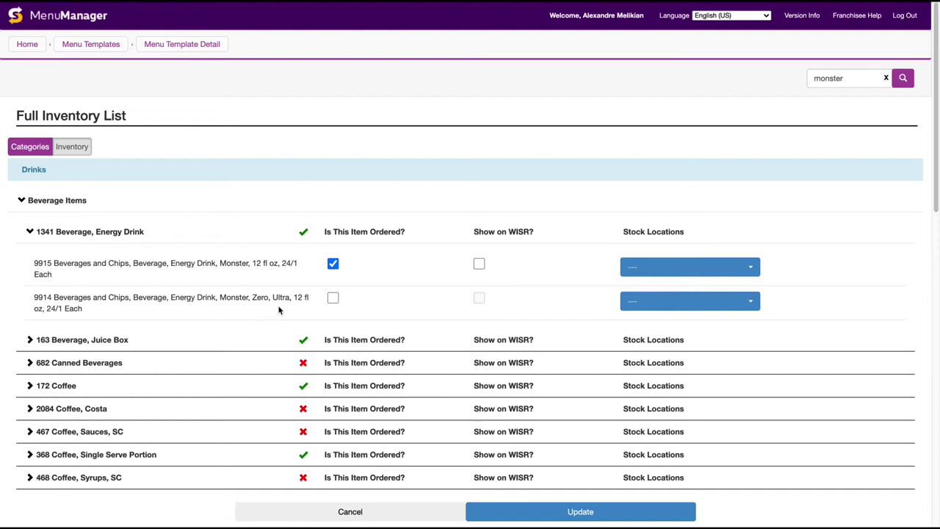
click(333, 297)
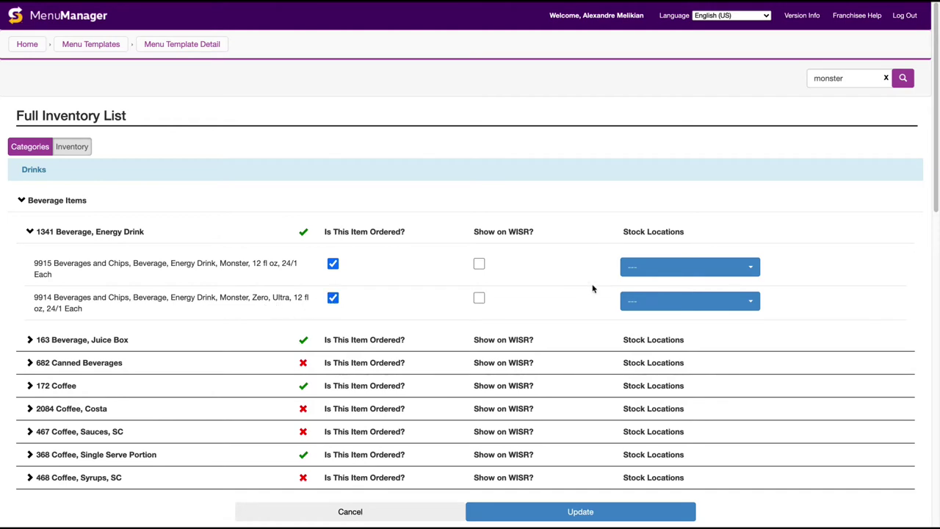
click(654, 304)
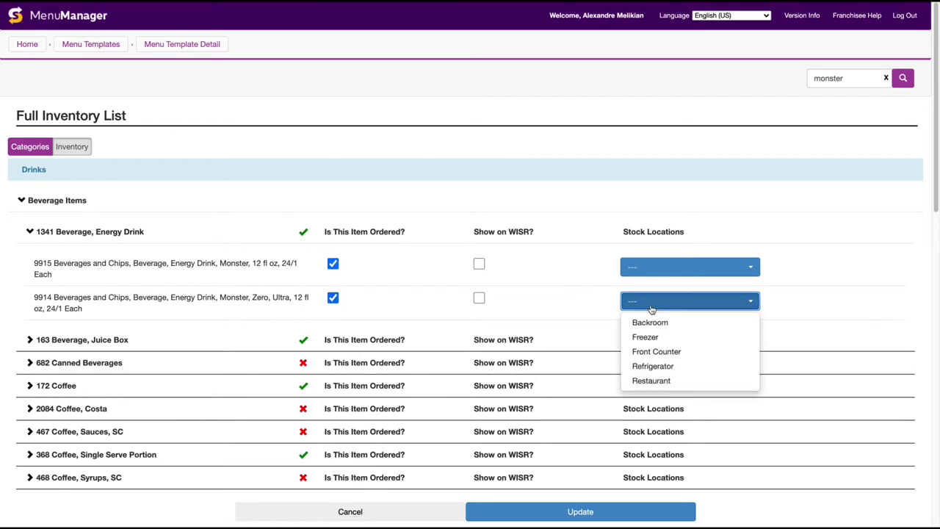
click(653, 366)
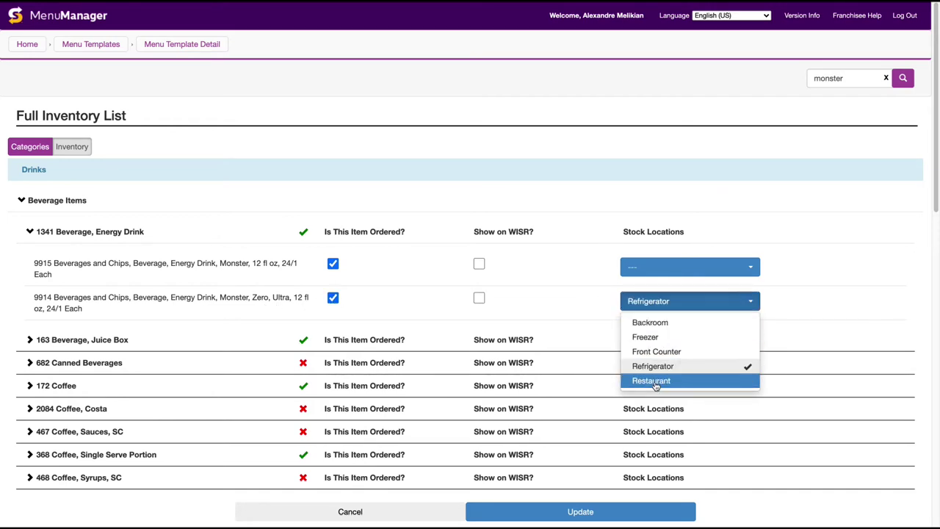
click(662, 274)
click(653, 332)
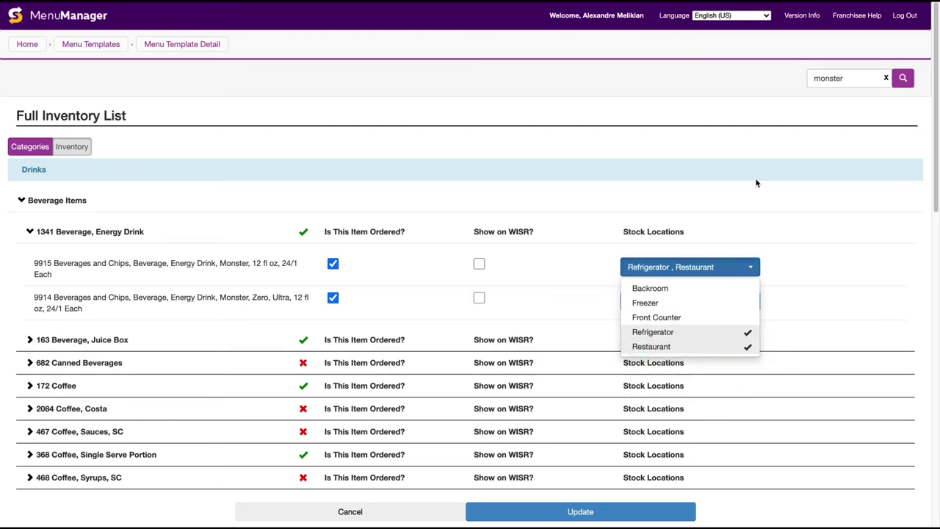
drag(850, 78, 764, 89)
key(BackSpace)
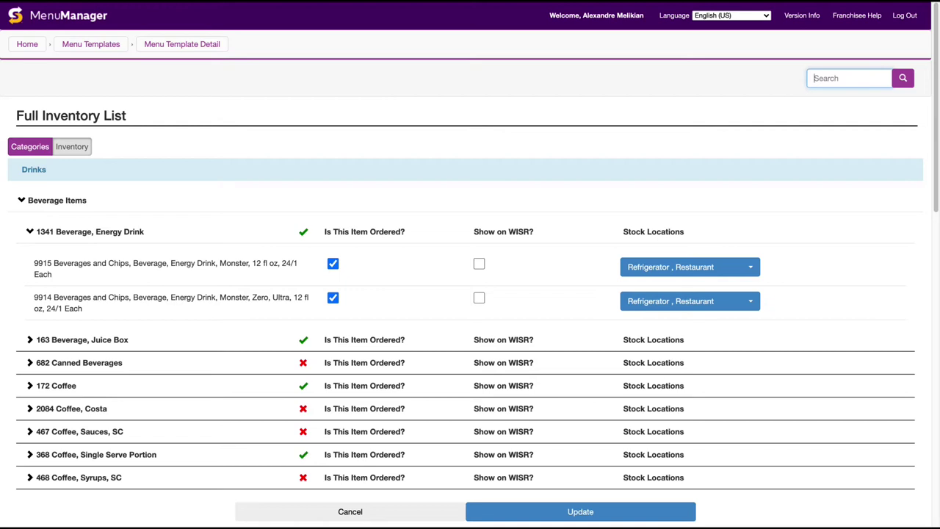
Step: Search buffalo chicken and stock the Lays Kettle Buffalo Chicken Dip chips in Refrigerator and Restaurant
text(buffalo chi)
text(cken)
key(Return)
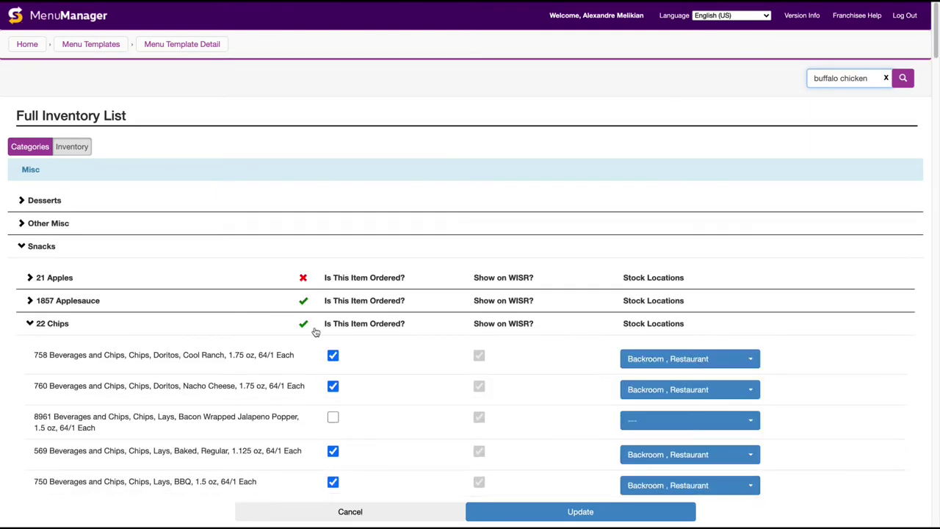
scroll(250, 383, down, 3)
scroll(166, 415, down, 5)
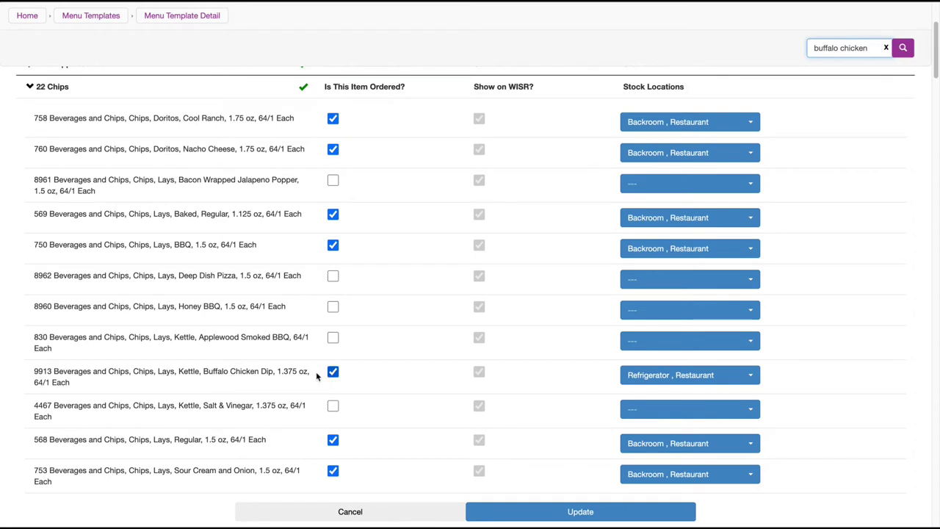
click(685, 382)
click(820, 378)
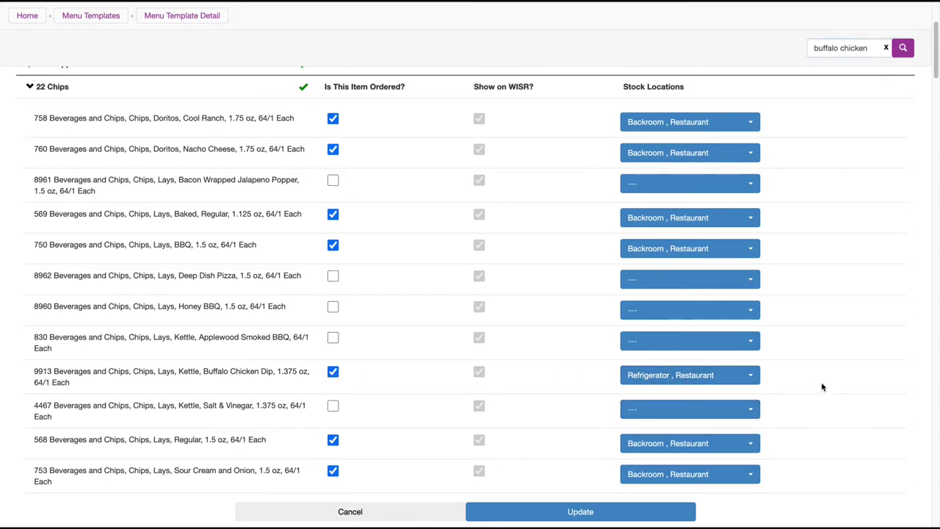
Step: Search the inventory for 'roast beef' and scroll to the sliced Roast Beef item
click(886, 49)
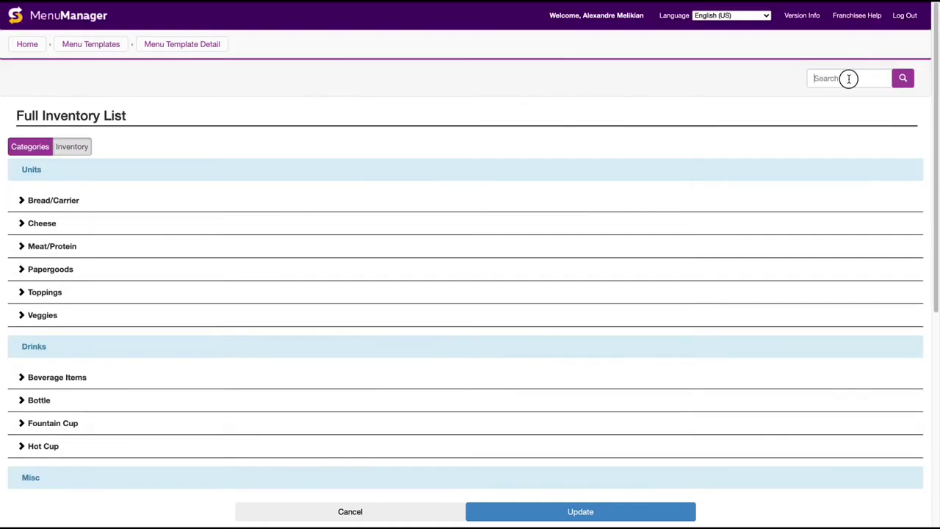
click(848, 78)
text(roast beef)
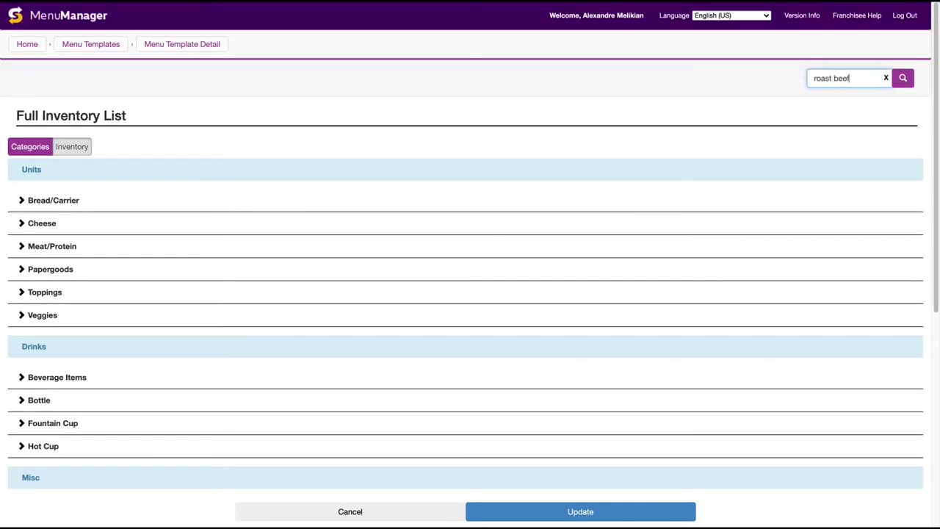
key(Return)
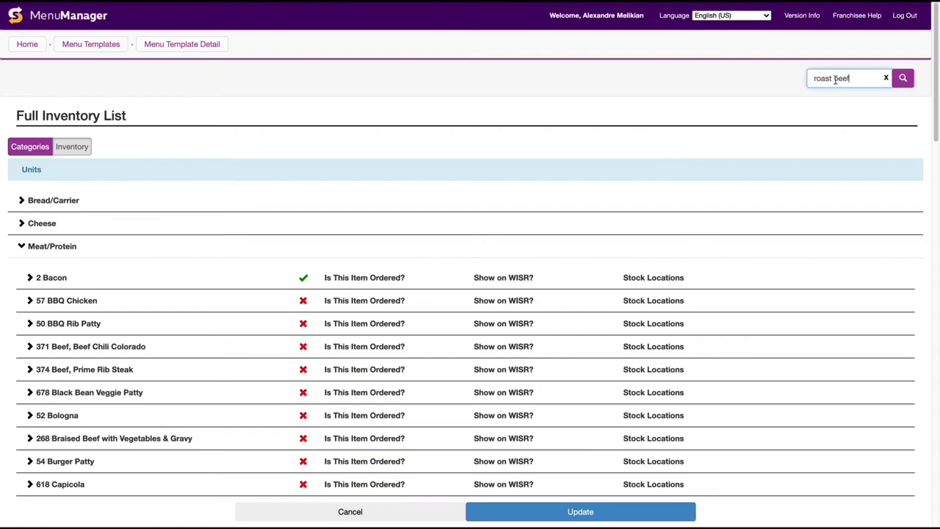
scroll(146, 329, down, 3)
scroll(146, 329, down, 1)
scroll(145, 328, down, 2)
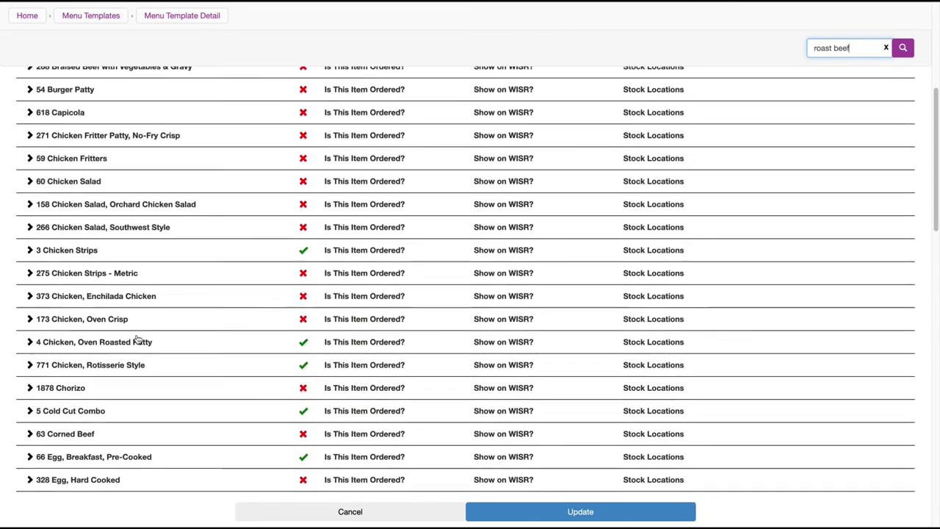
scroll(141, 334, down, 2)
scroll(137, 343, down, 1)
scroll(136, 345, down, 3)
scroll(137, 357, down, 1)
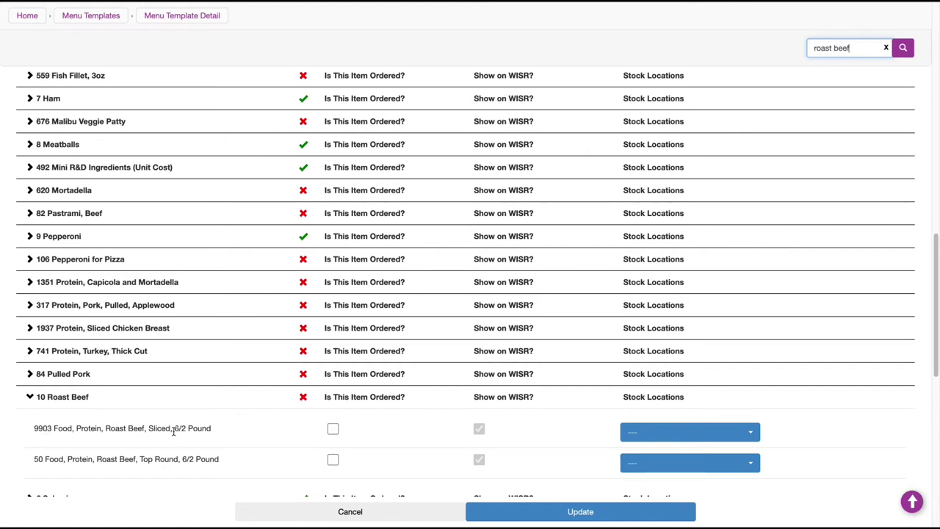
Step: Mark sliced Roast Beef 9903 ordered in Refrigerator and Restaurant, then update and save the template
click(332, 430)
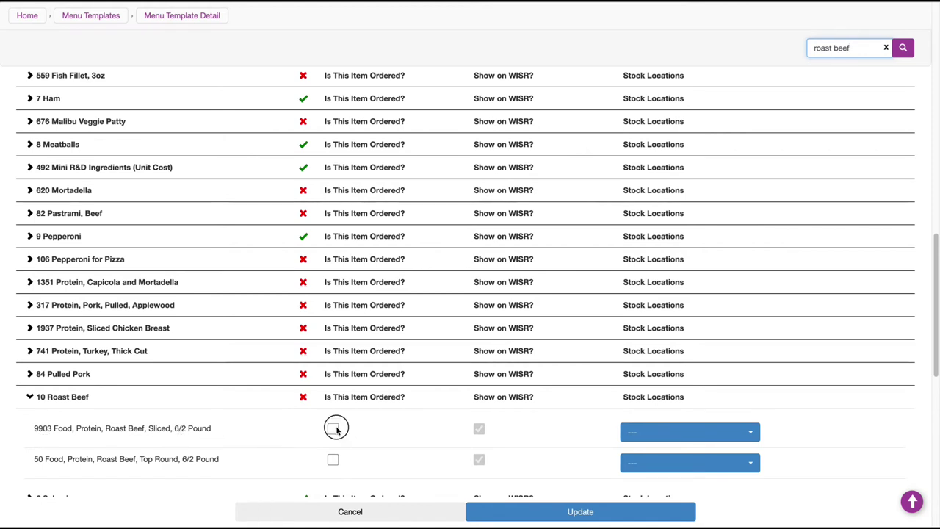
click(625, 433)
click(656, 397)
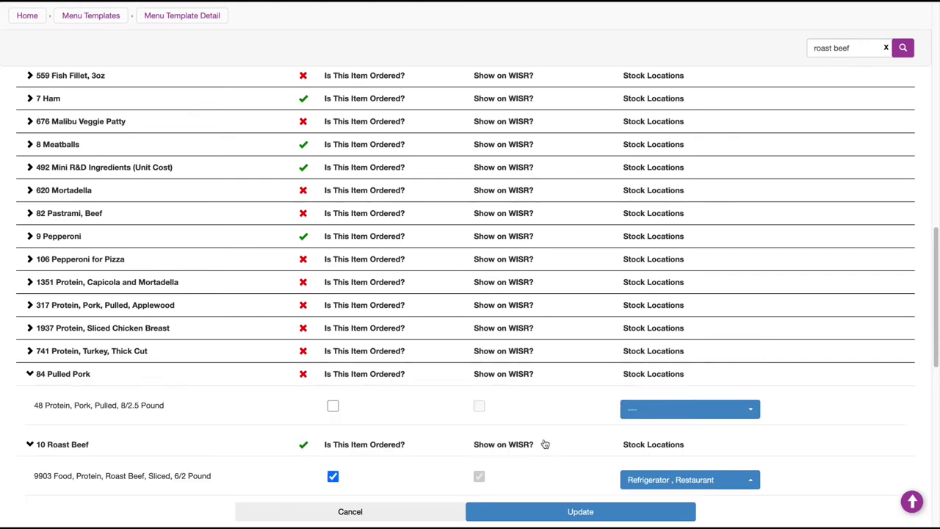
click(577, 512)
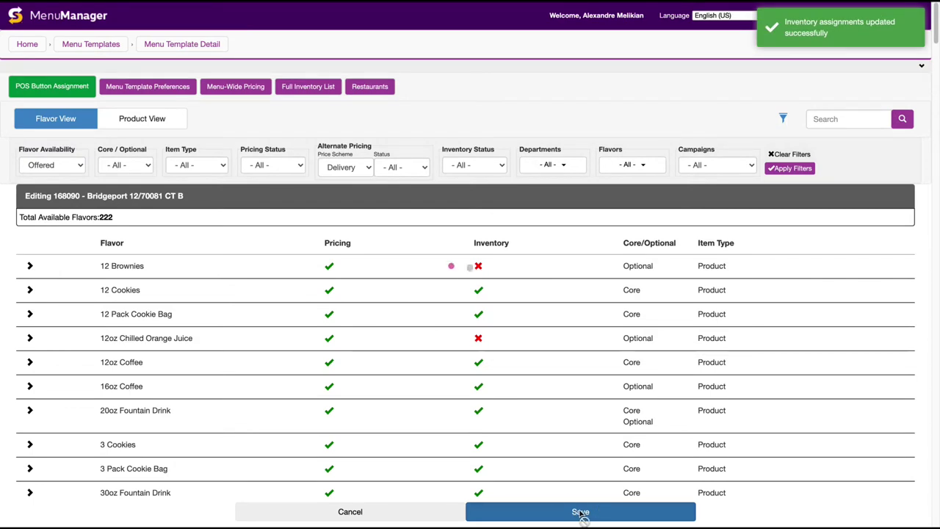
click(579, 512)
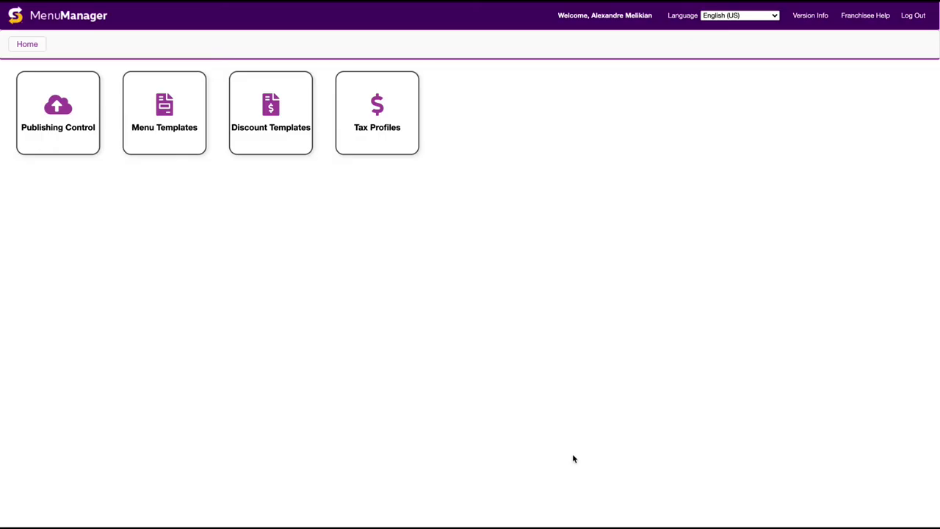
Step: Reopen template 168090 Bridgeport 12/70081 CT B and search its flavors for 'baja'
click(165, 133)
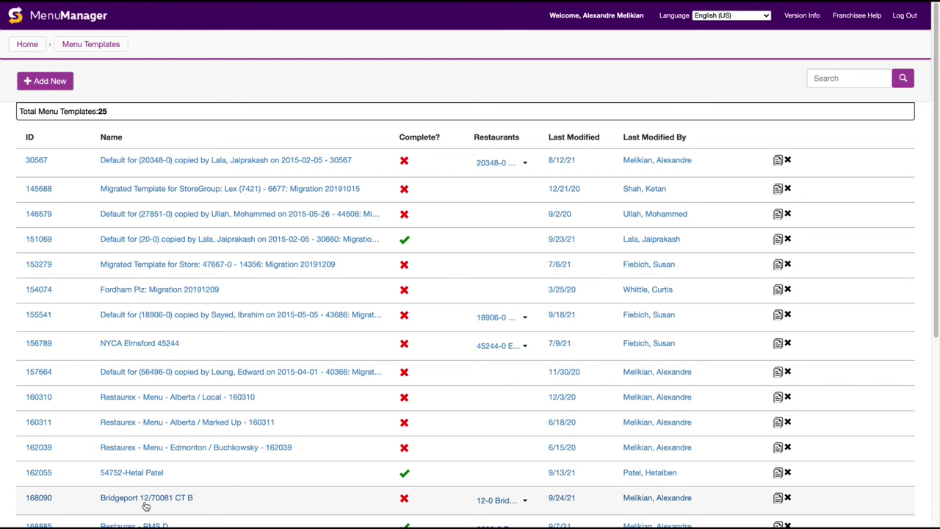
click(146, 500)
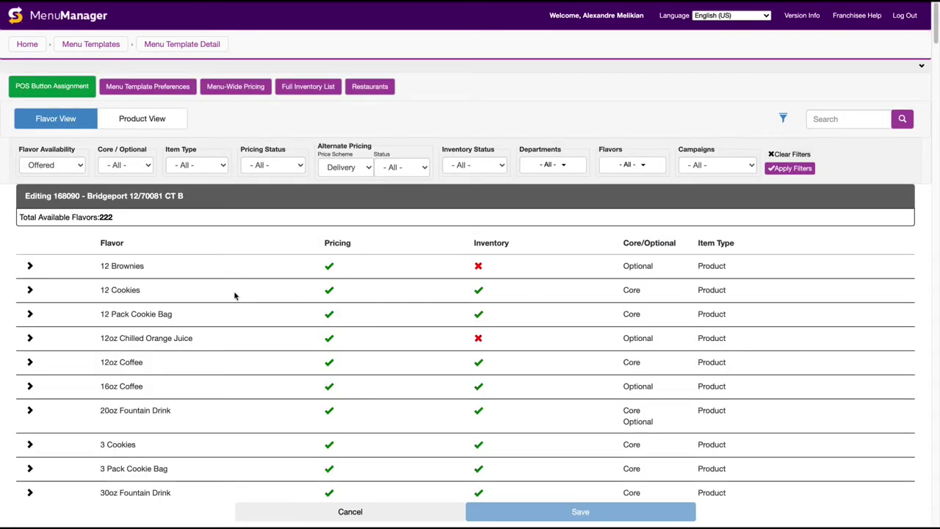
click(811, 119)
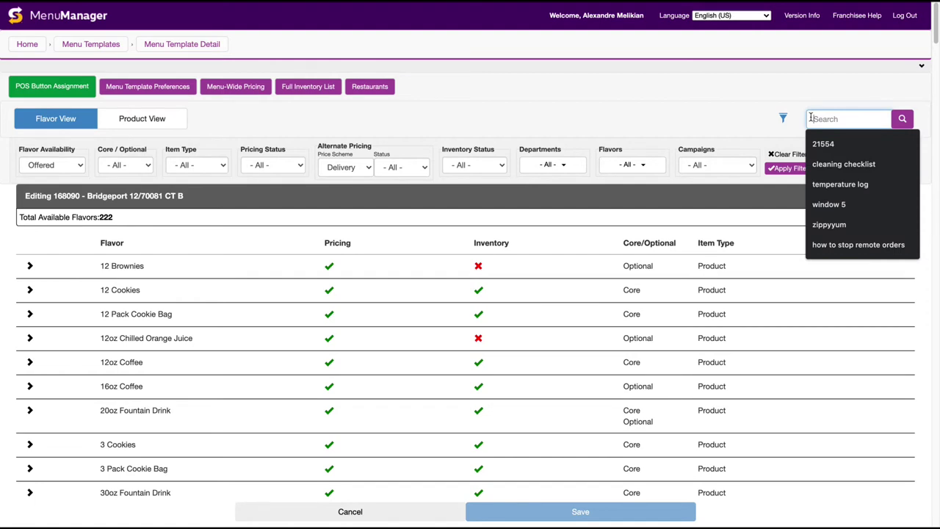
text(baja)
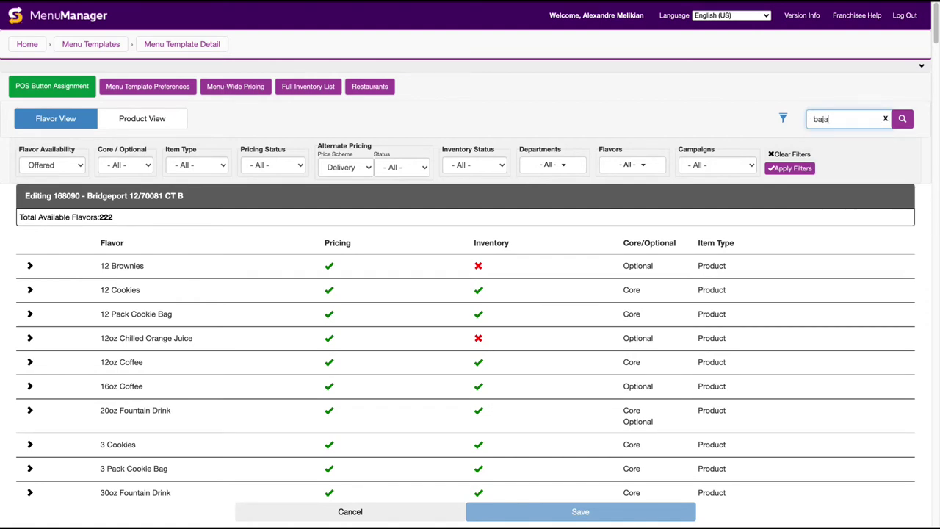
key(Return)
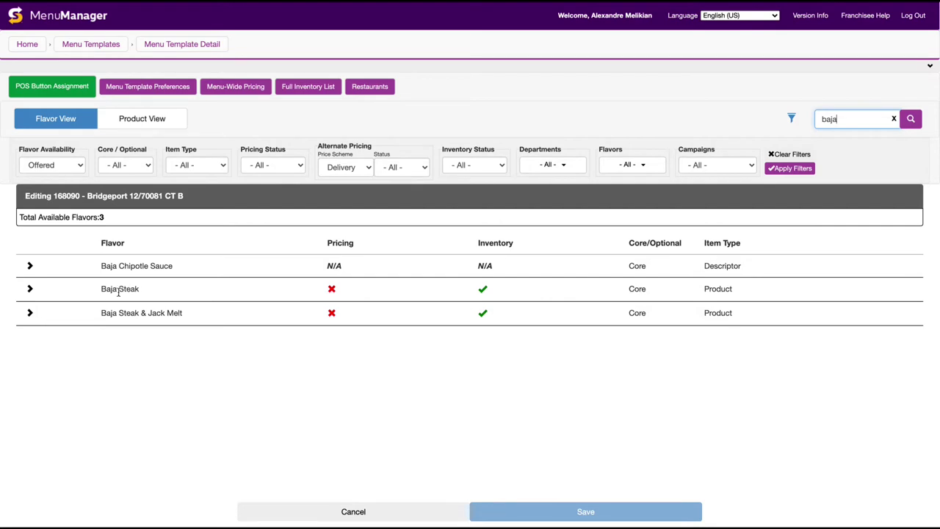
click(31, 291)
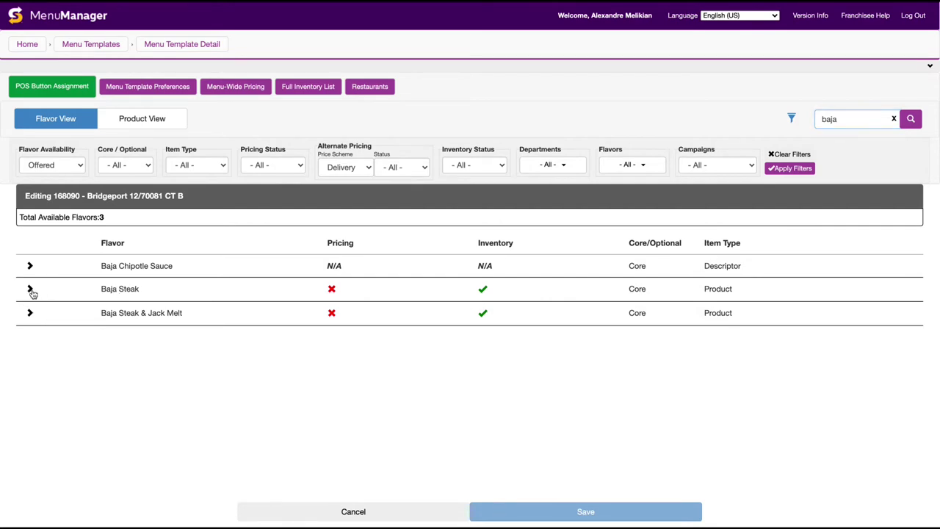
Step: Enter all Baja Steak in-restaurant and delivery prices, then collapse its pricing panel
click(428, 397)
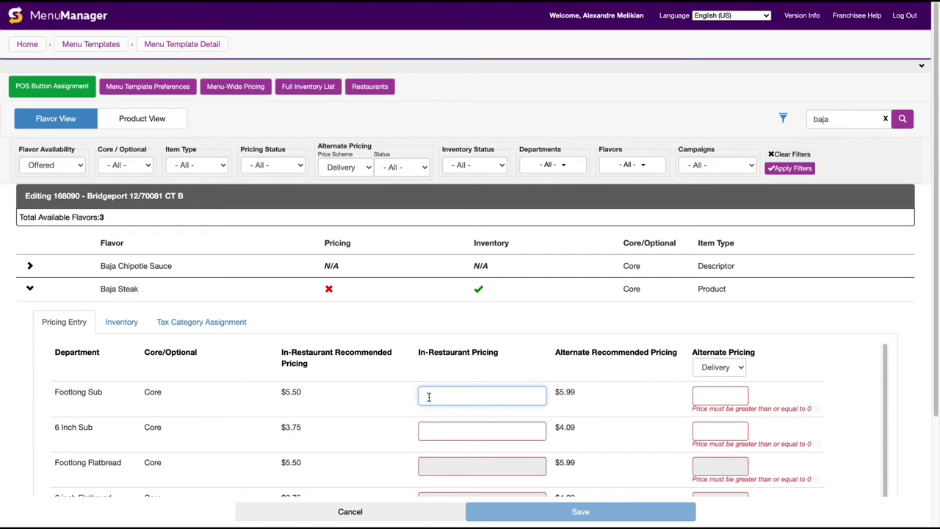
click(468, 397)
text(9.)
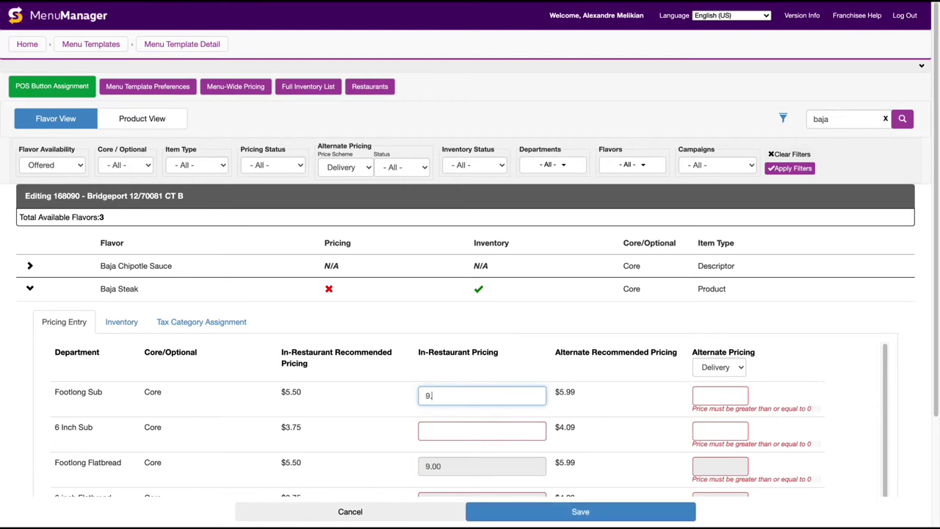
text(19)
text(9.59)
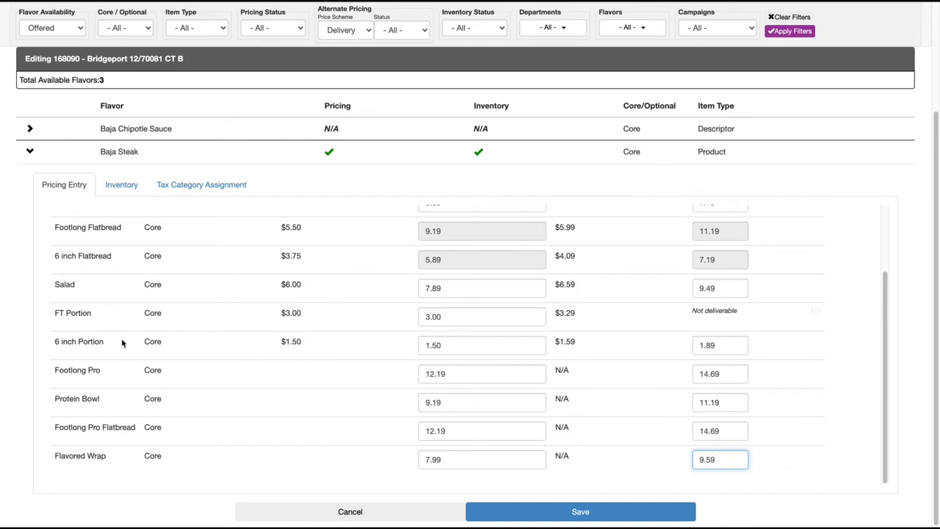
click(30, 151)
Step: Enter all Baja Steak & Jack Melt in-restaurant and delivery prices and save the template
click(29, 314)
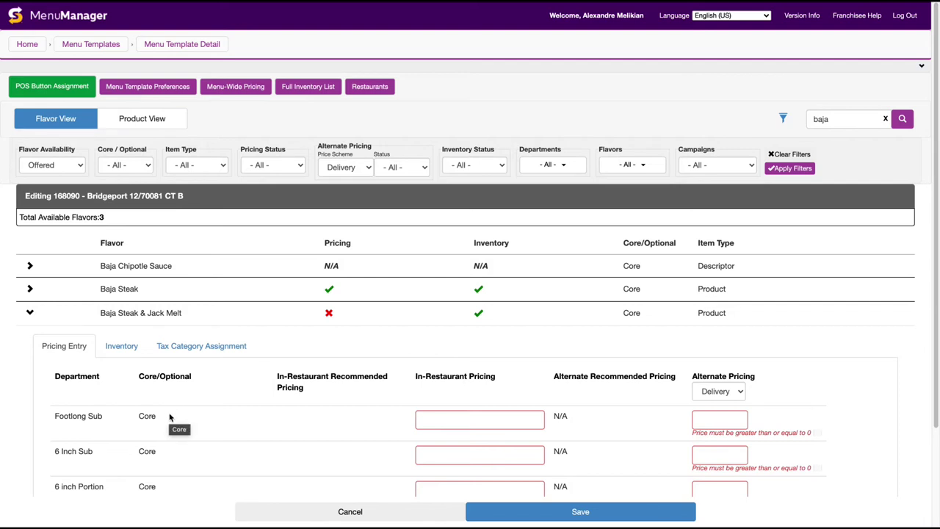
click(470, 420)
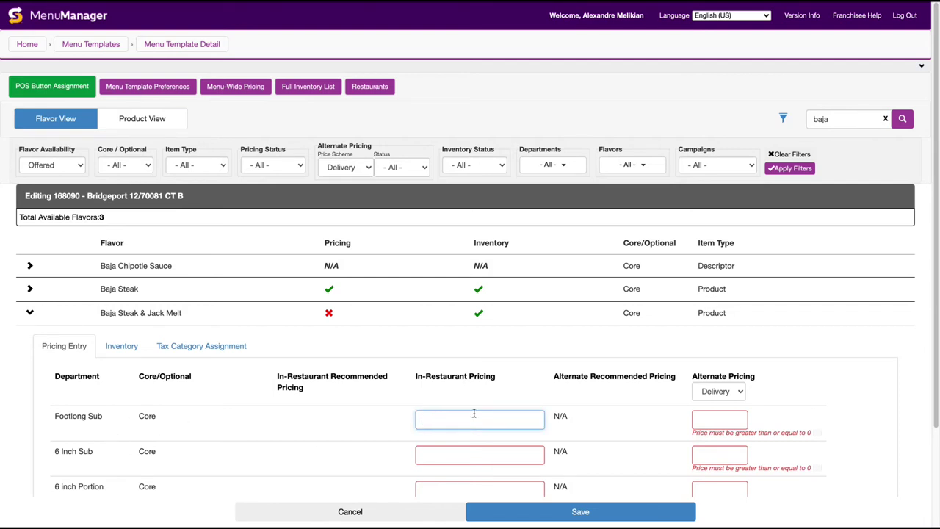
text(1.89)
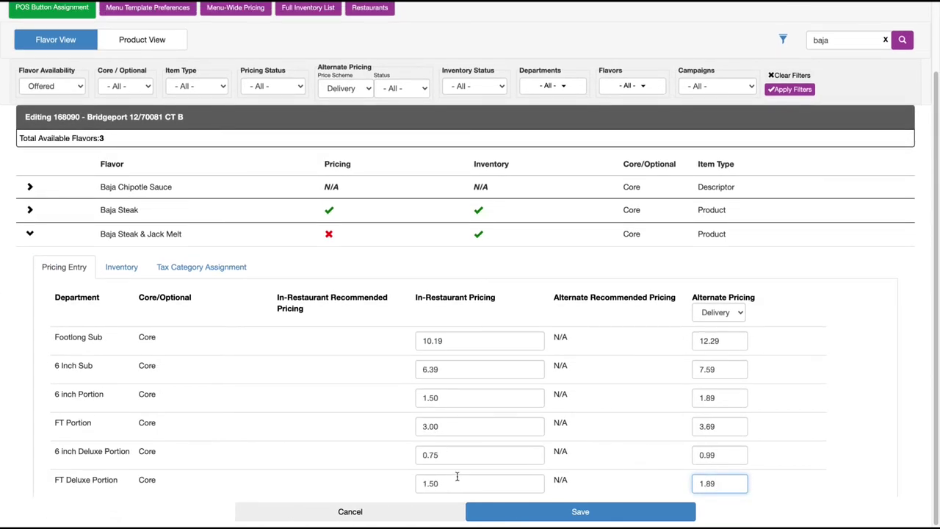
click(582, 512)
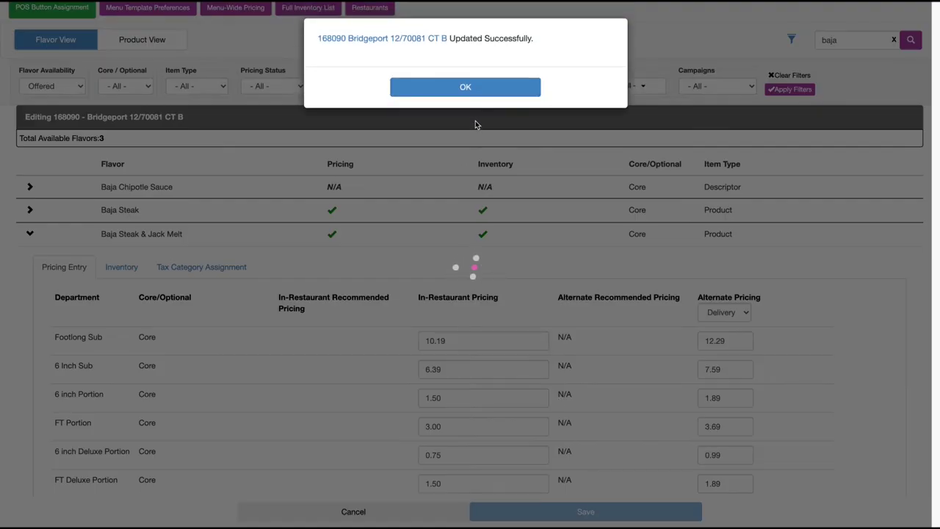
click(470, 94)
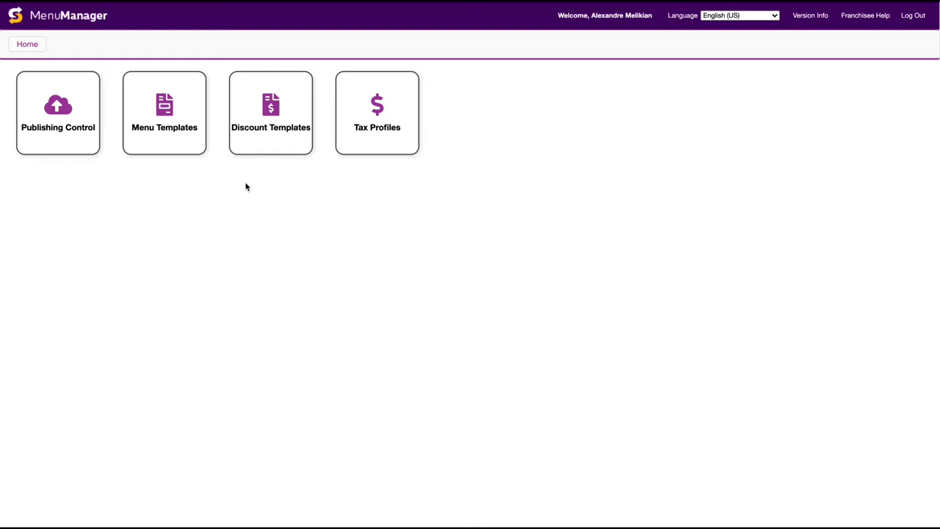
Step: Open the CT discounts template from the list of discount templates
click(250, 150)
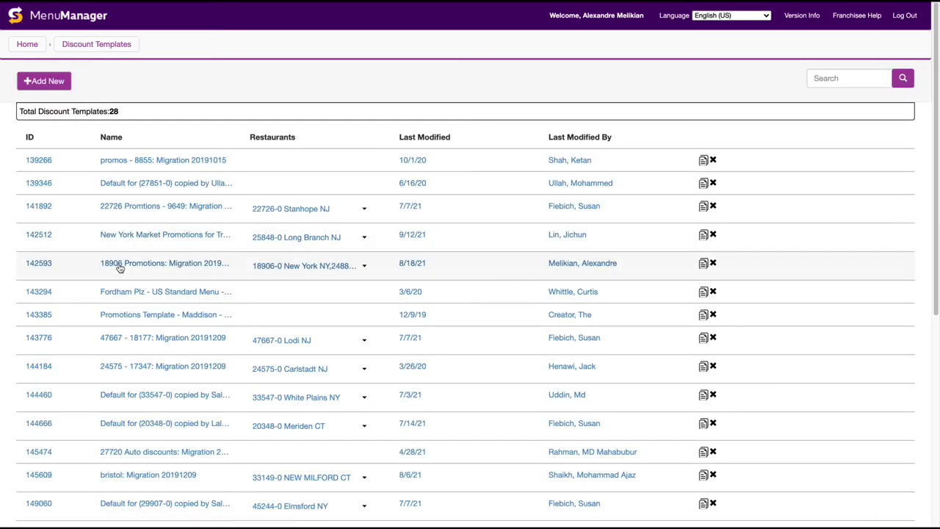
scroll(116, 374, down, 1)
scroll(118, 372, down, 2)
scroll(117, 373, down, 3)
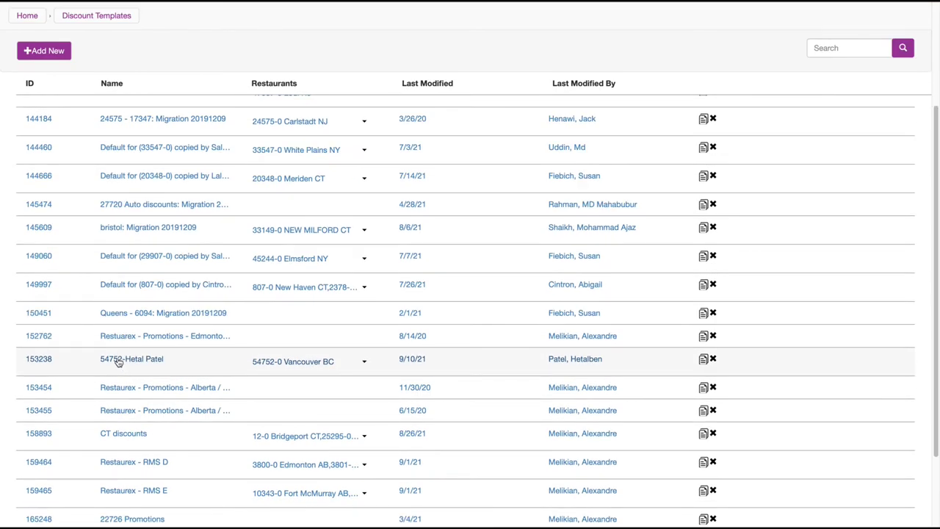
click(115, 435)
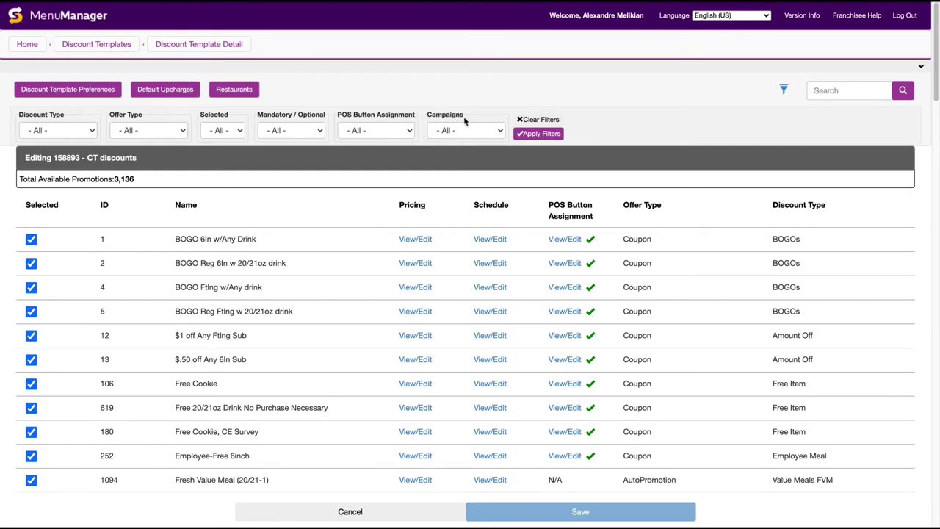
Step: Filter its promotions to the Window #5 2021 - US & Bahamas campaign, leaving 39
click(479, 131)
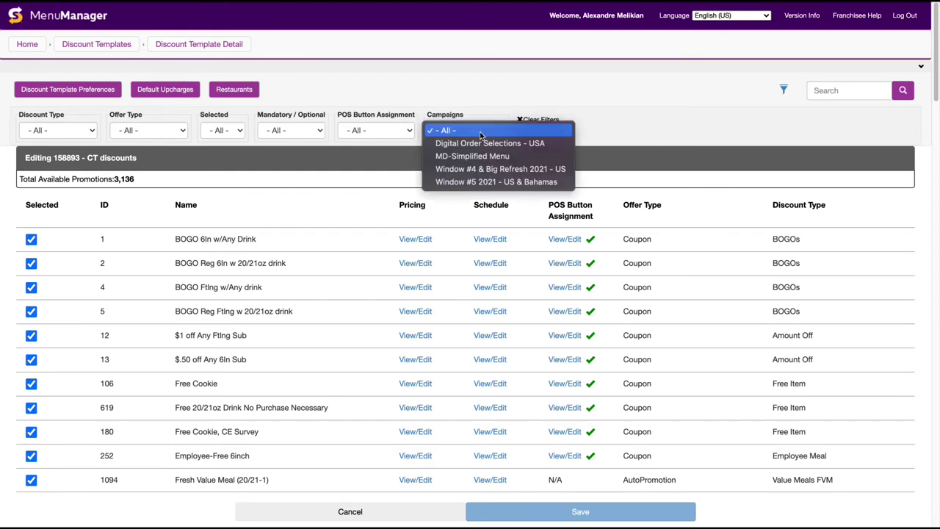
click(473, 183)
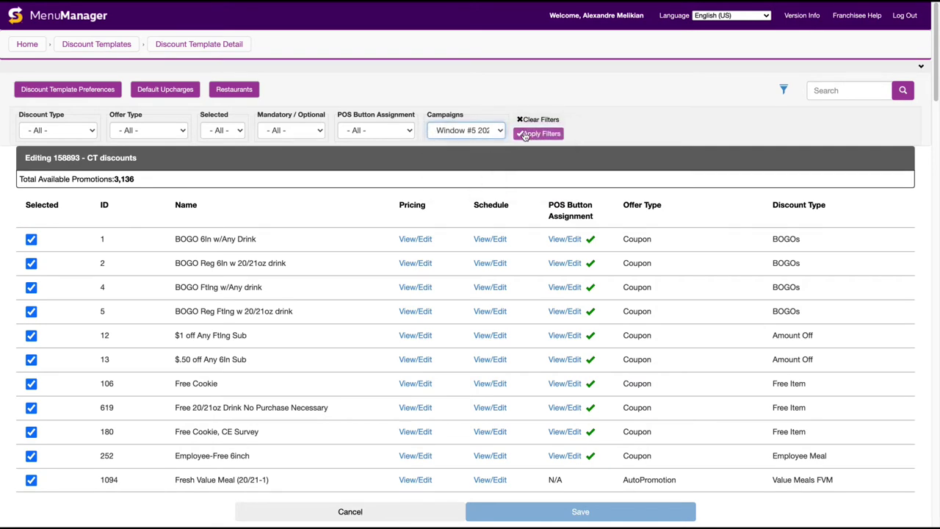
click(525, 135)
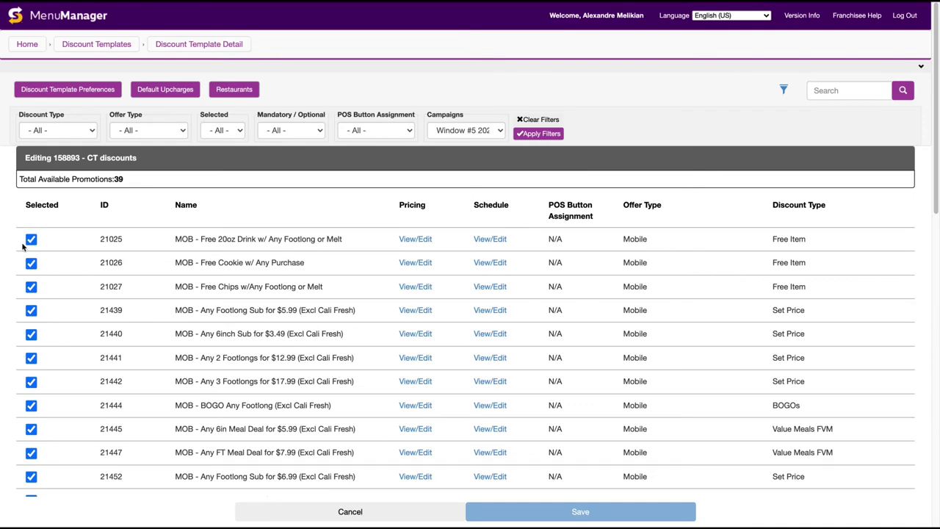
Step: Review the filtered promotions, toggling promotion 21452 off and back on so it stays selected
scroll(45, 330, down, 2)
scroll(49, 330, down, 3)
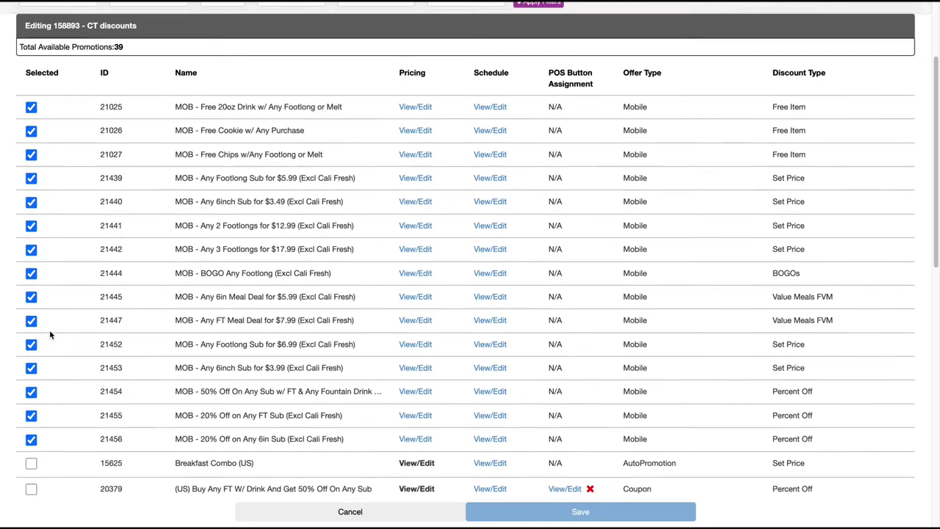
scroll(49, 327, down, 5)
scroll(50, 326, up, 2)
scroll(51, 326, up, 2)
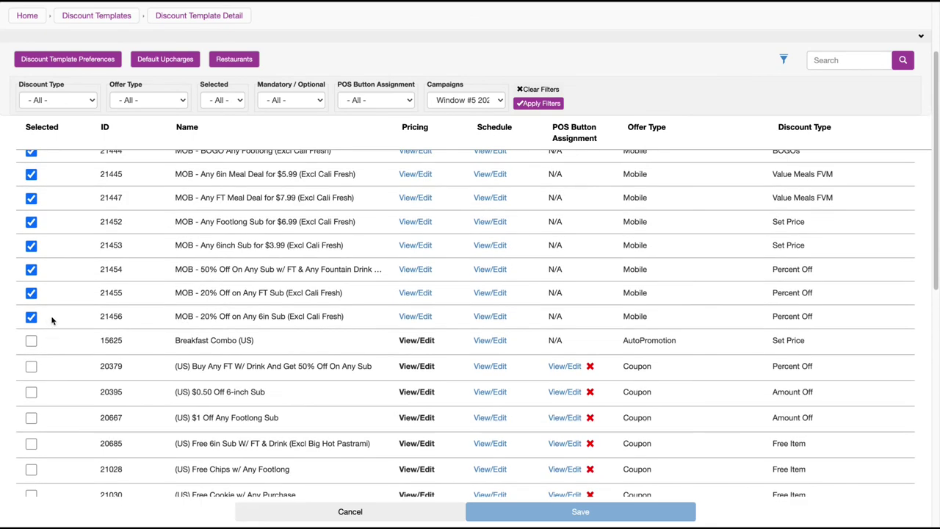
scroll(51, 326, up, 6)
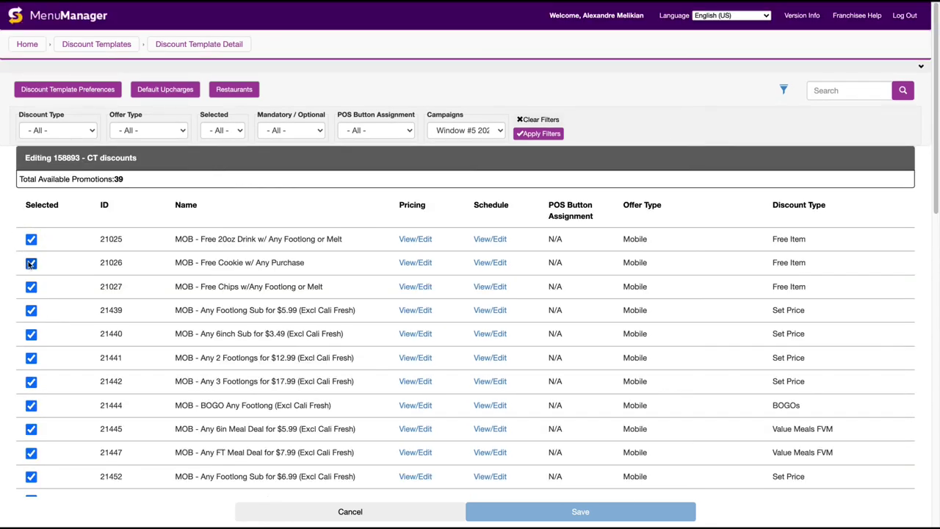
scroll(143, 284, down, 1)
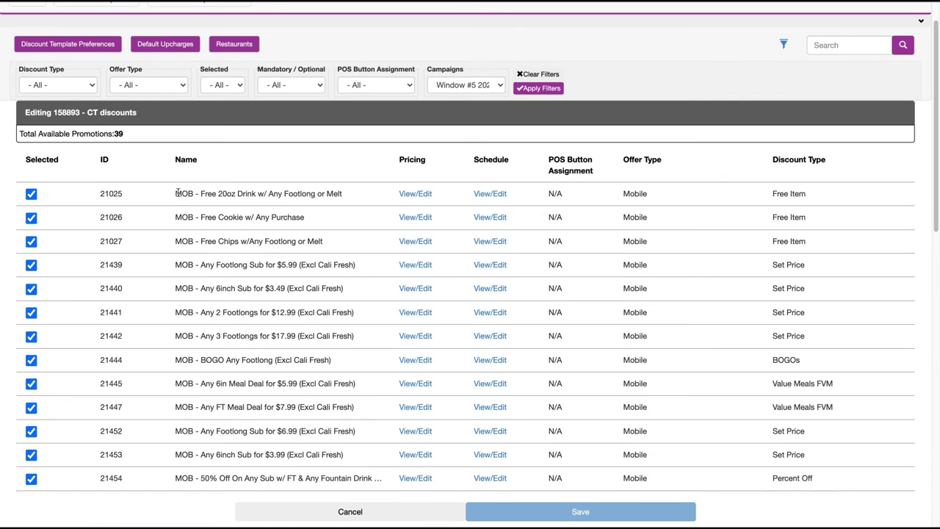
scroll(186, 235, down, 2)
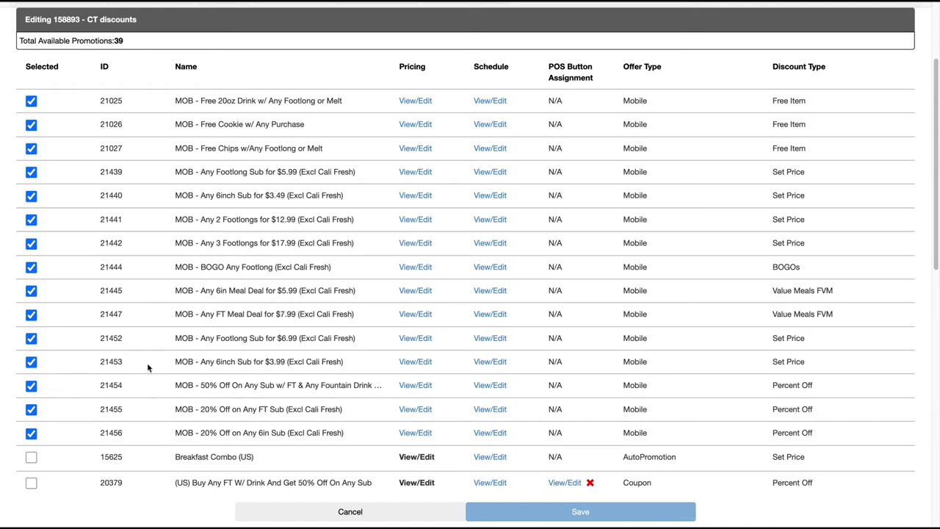
click(31, 340)
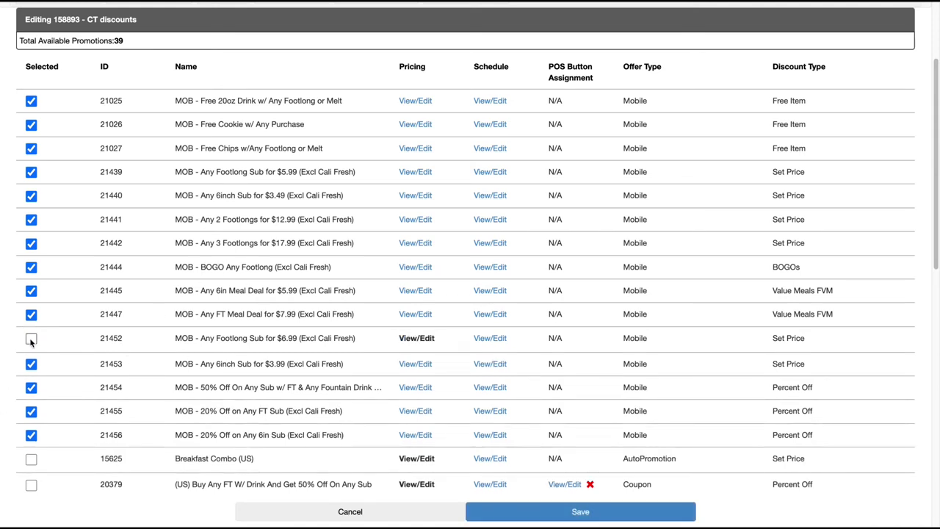
click(31, 340)
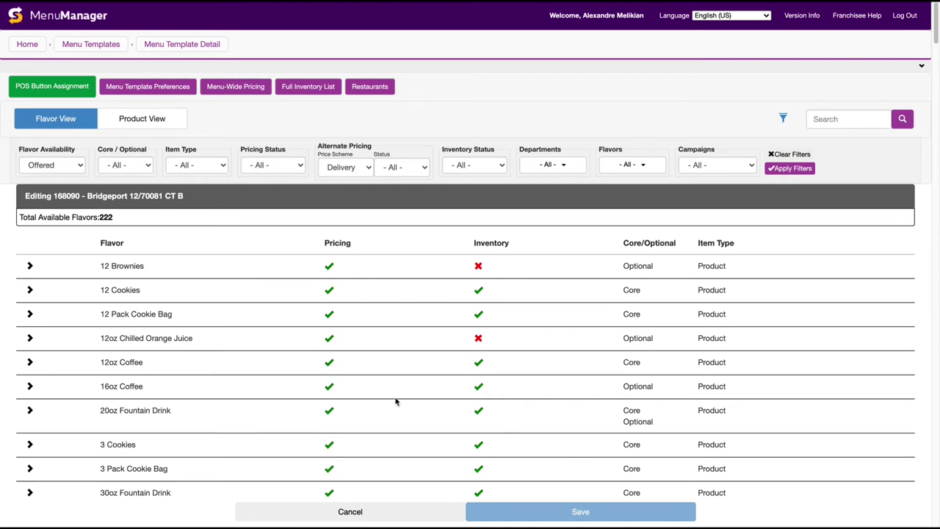
Step: Place a Monster Energy button in the first grid cell of the US Drinks screen group
click(65, 90)
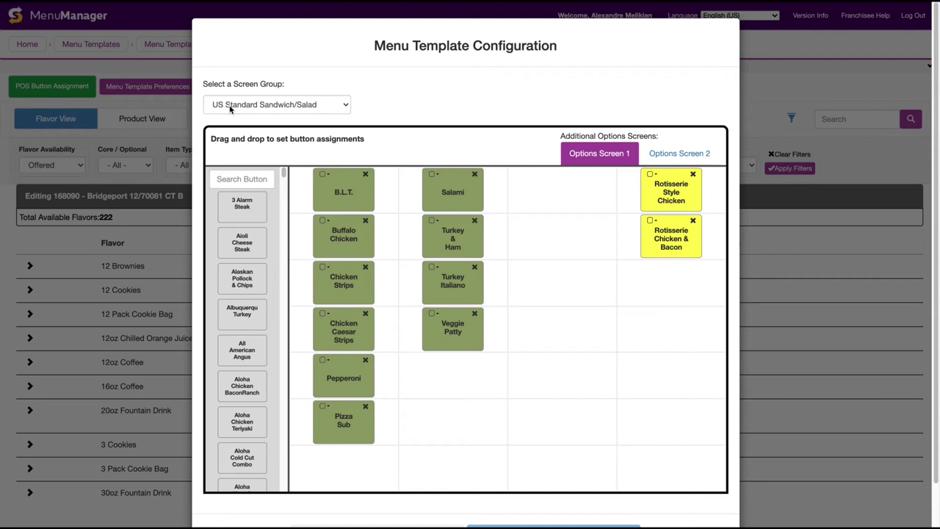
click(299, 106)
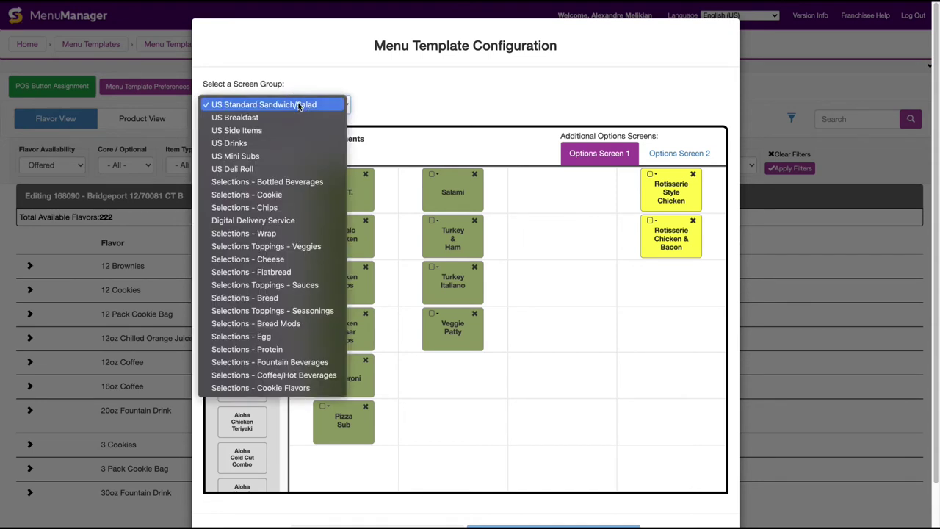
click(245, 144)
click(238, 178)
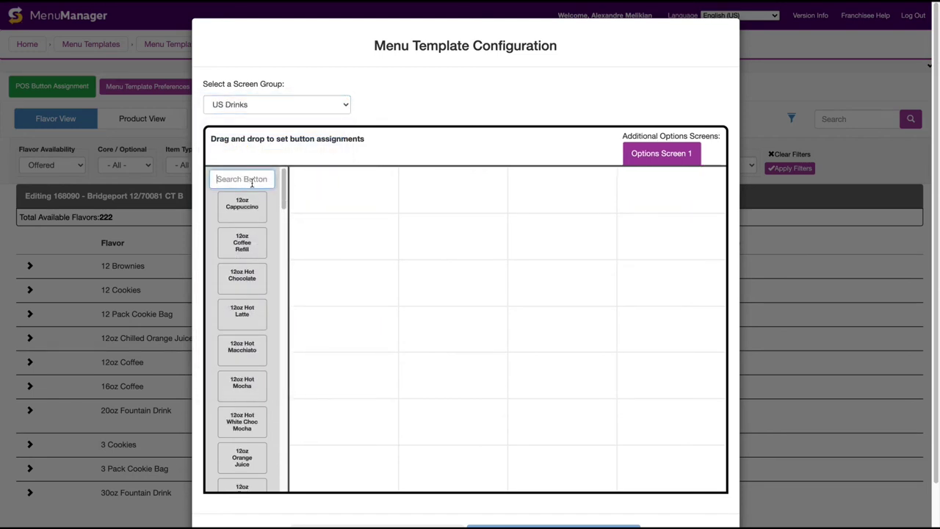
text(monster)
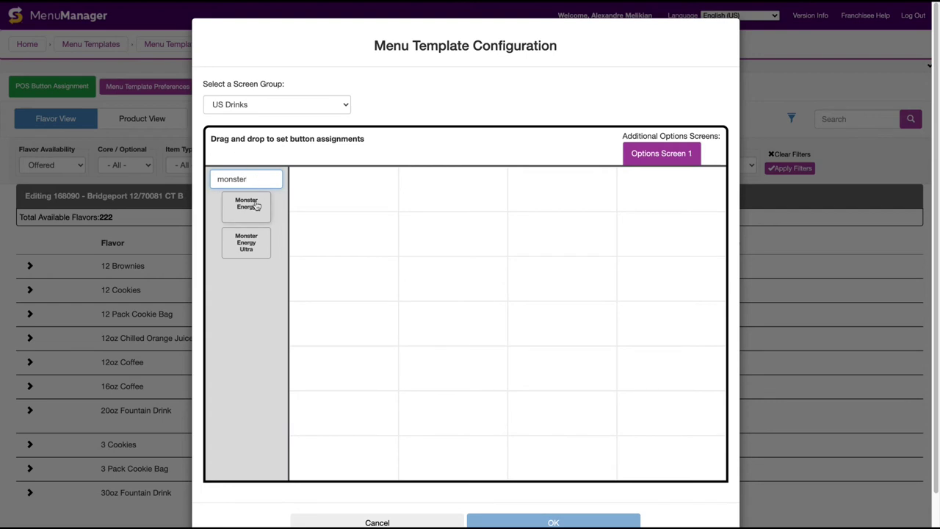
drag(250, 204, 334, 190)
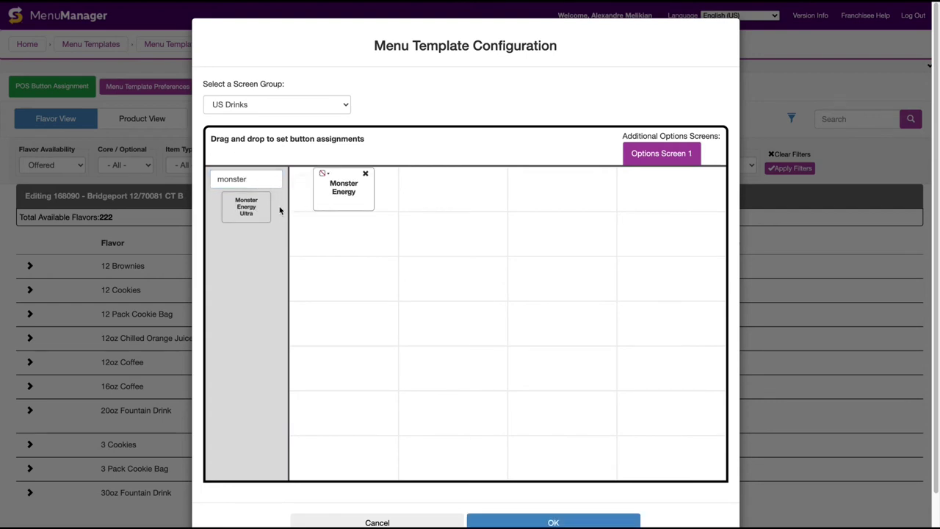
Step: Add Monster Energy Ultra beside Monster Energy, and Caramel Apple Cookie to the Selections - Cookie screen
drag(240, 208, 420, 197)
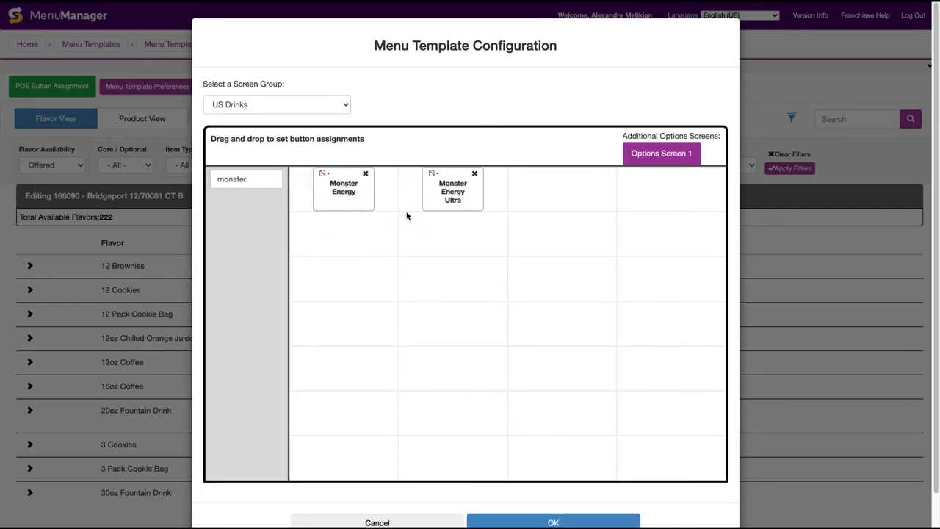
click(288, 103)
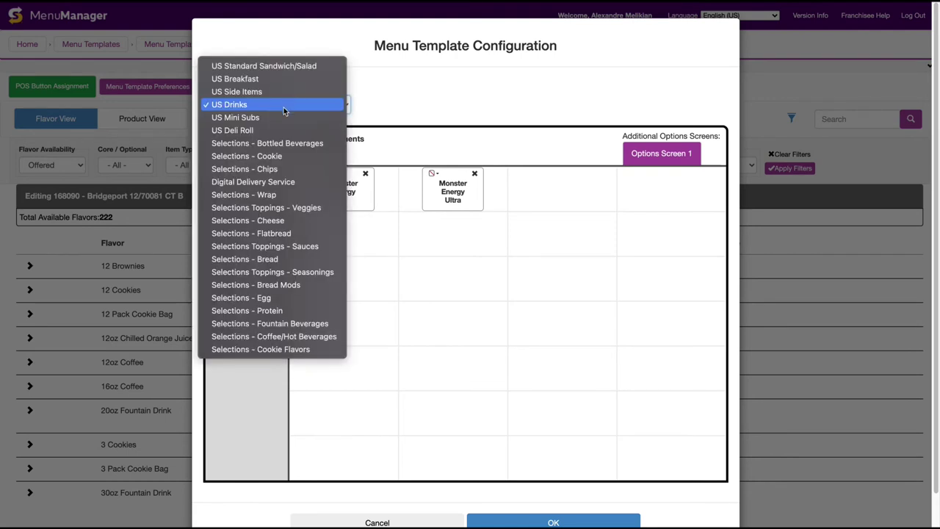
click(261, 157)
drag(242, 208, 323, 192)
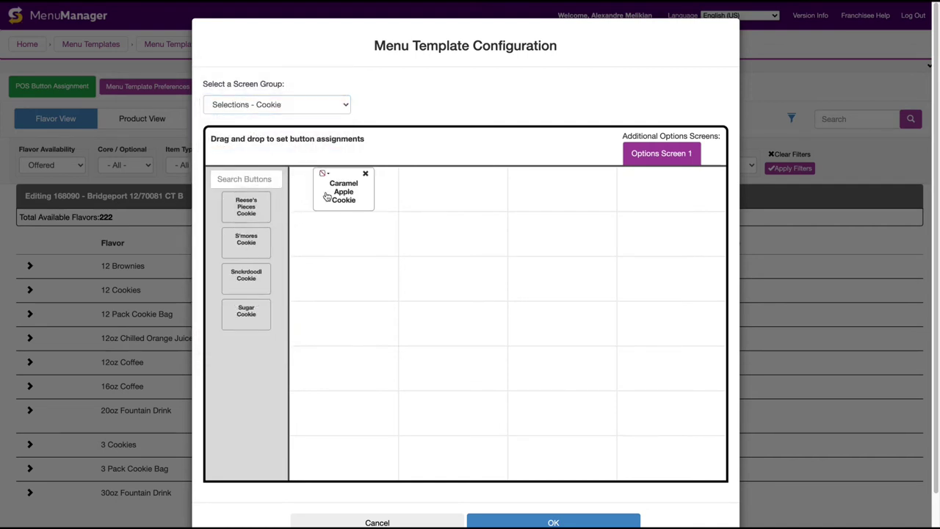
click(291, 105)
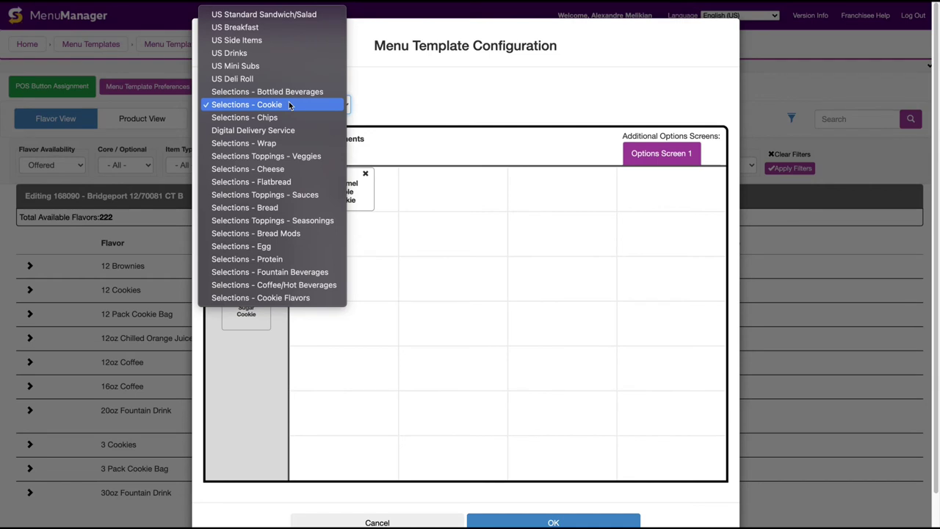
Step: Put LaysKettle CkdBuffalo Chicken beside Doritos Cool Ranch on the Selections - Chips screen
click(255, 119)
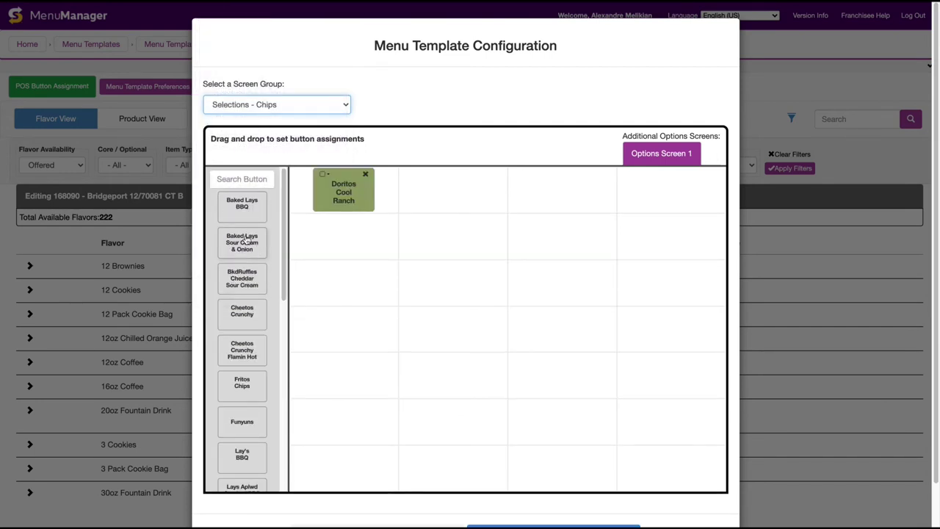
click(248, 178)
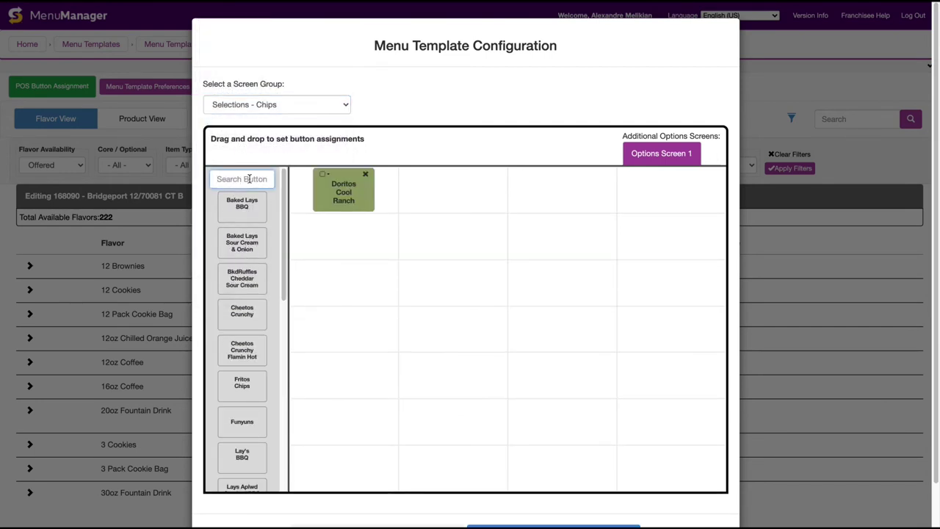
text(buff)
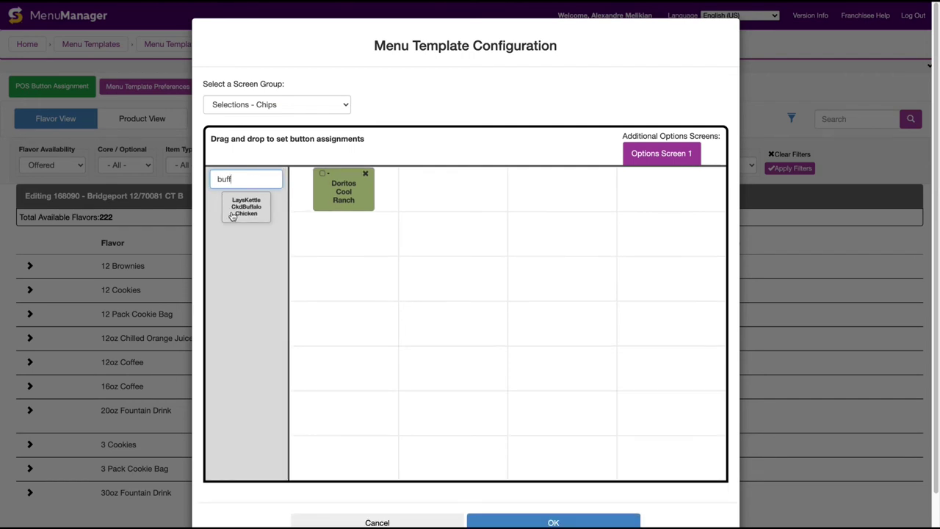
drag(234, 209, 432, 192)
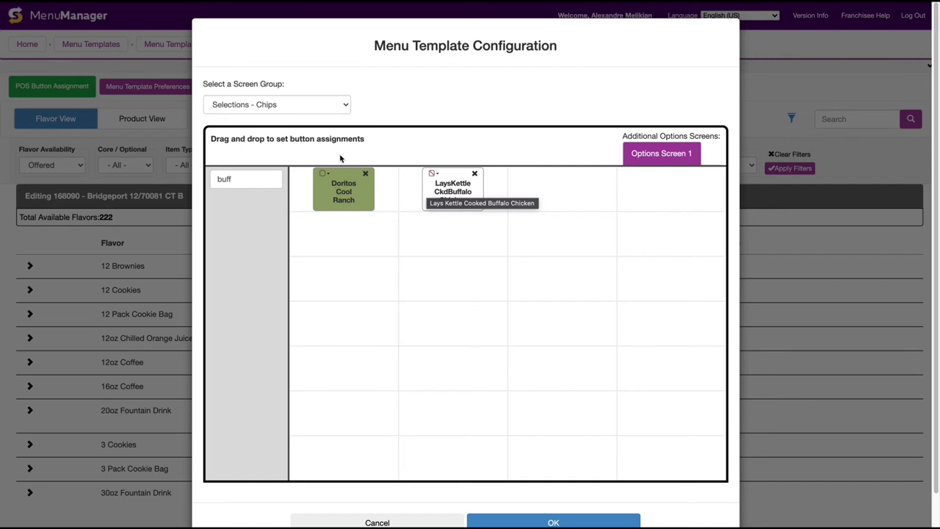
click(309, 110)
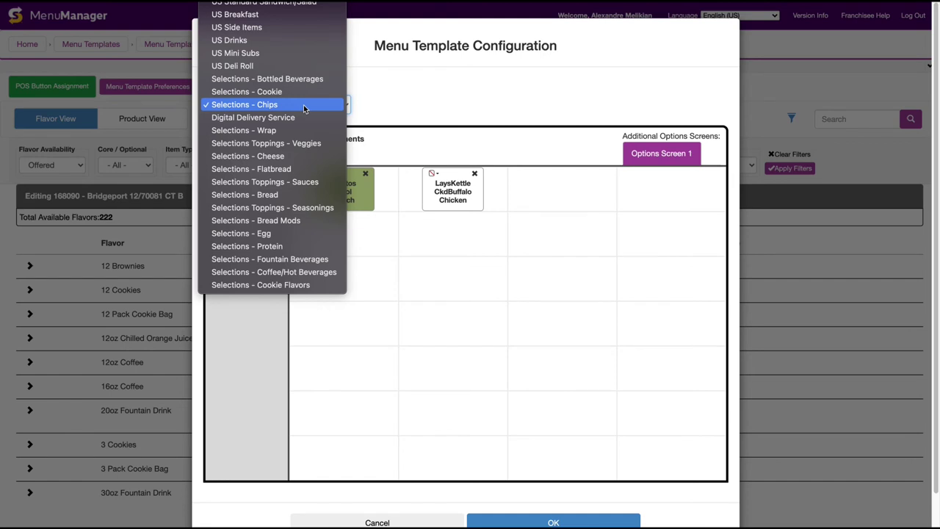
Step: Add Marinara Sauce beside BBQ Sauce on the Selections Toppings - Sauces screen and confirm with OK
click(265, 181)
click(245, 182)
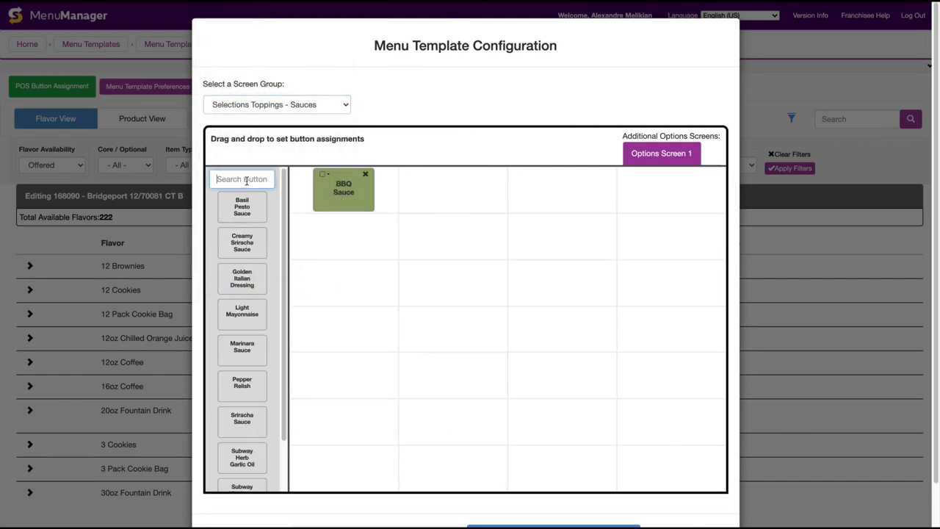
text(marinara)
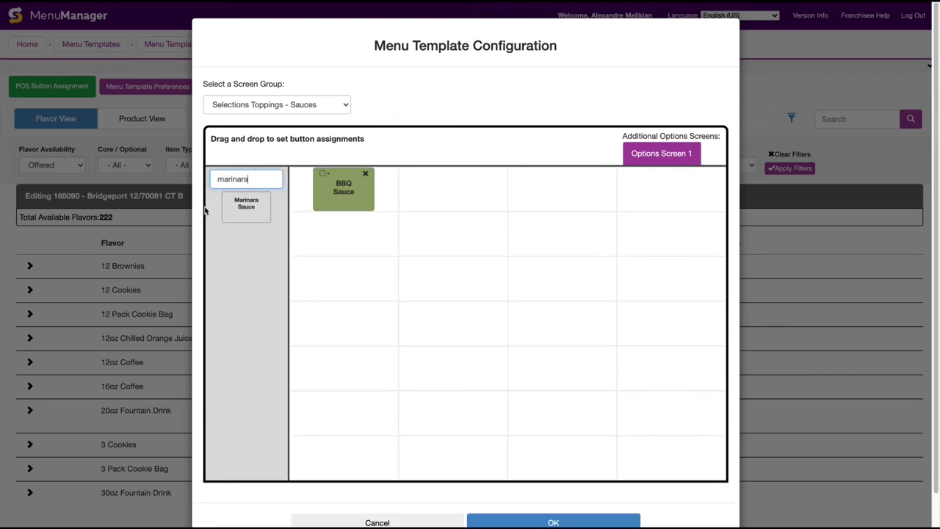
drag(246, 208, 466, 199)
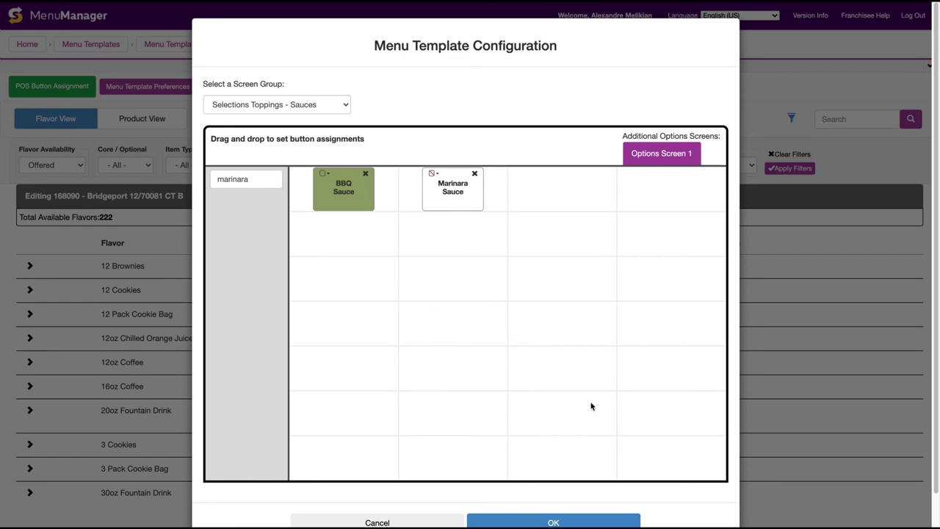
click(545, 523)
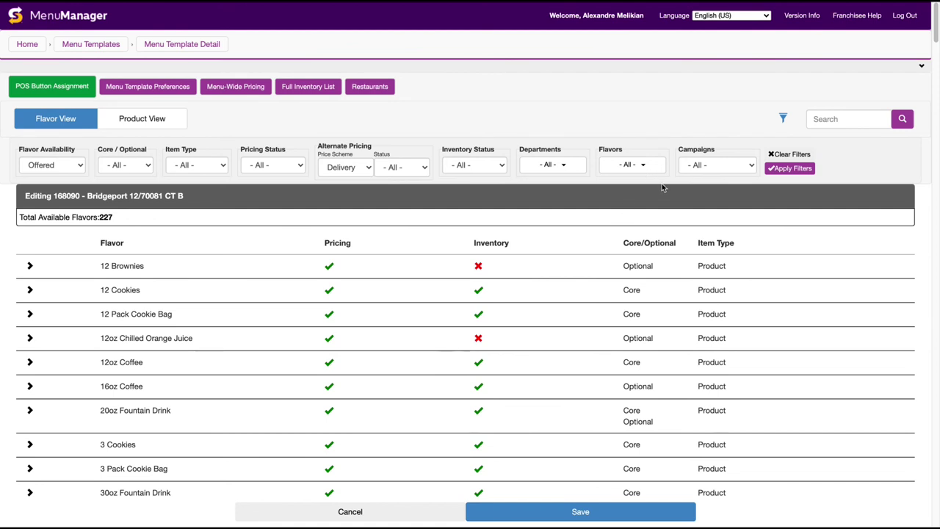
Step: Find Caramel Apple Cookie and enter 0.79 in-restaurant and .99 alternate pricing
click(833, 118)
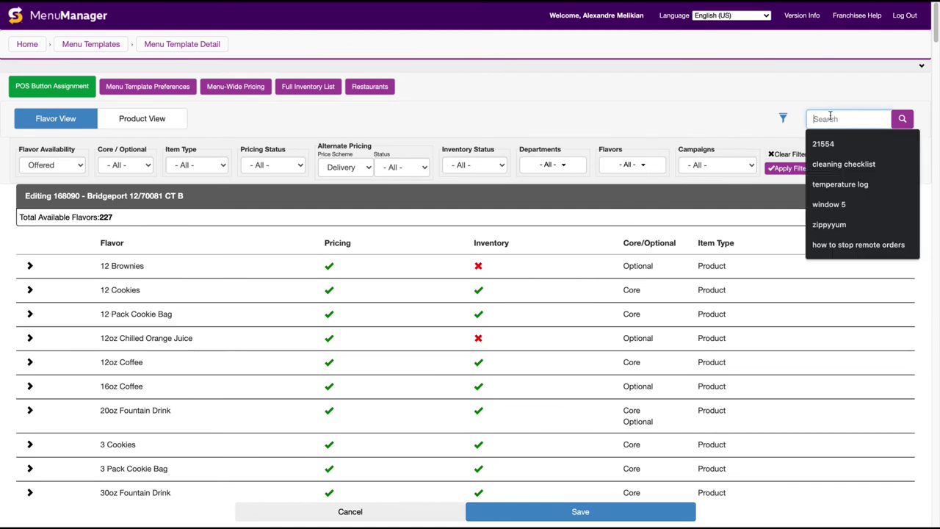
text(c)
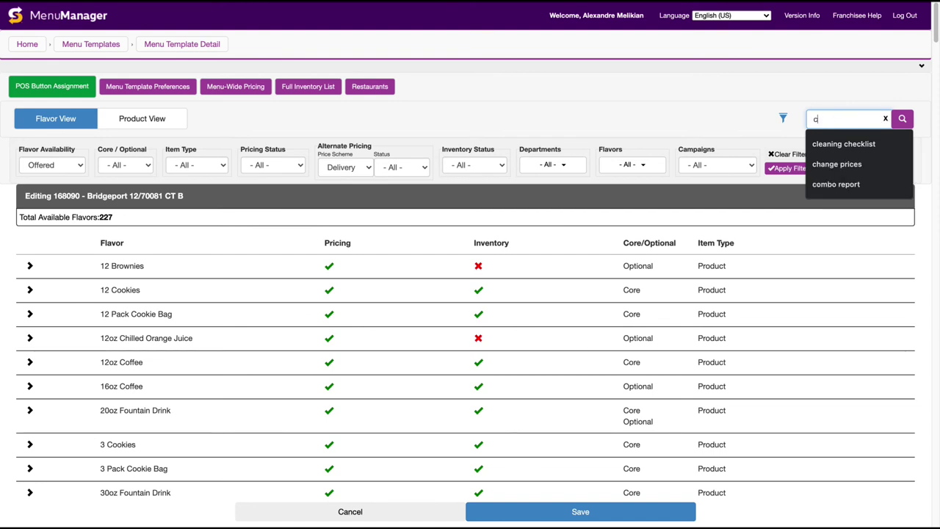
text(arame)
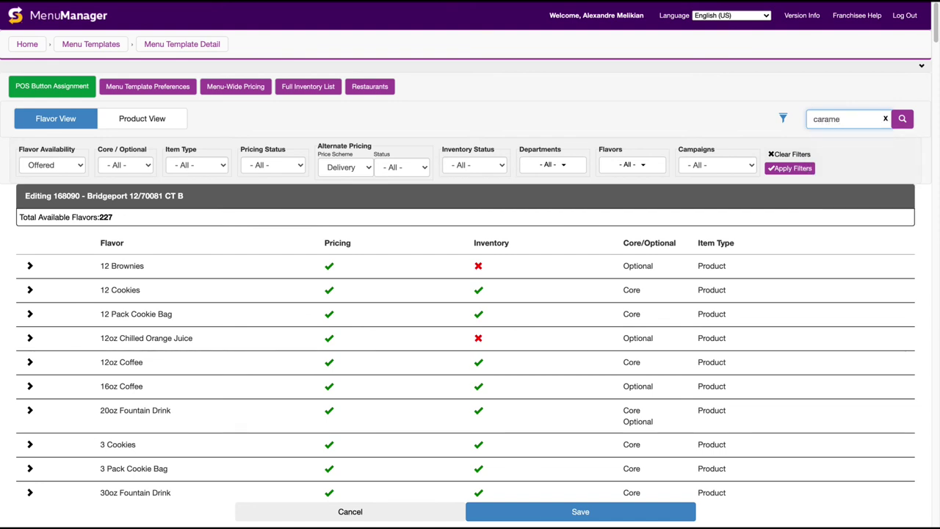
text(l ap)
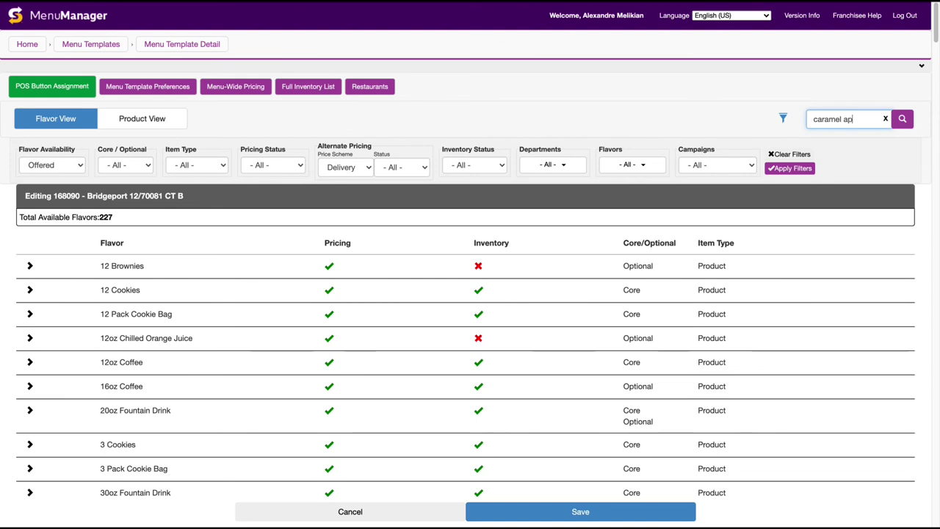
text(ple)
key(Return)
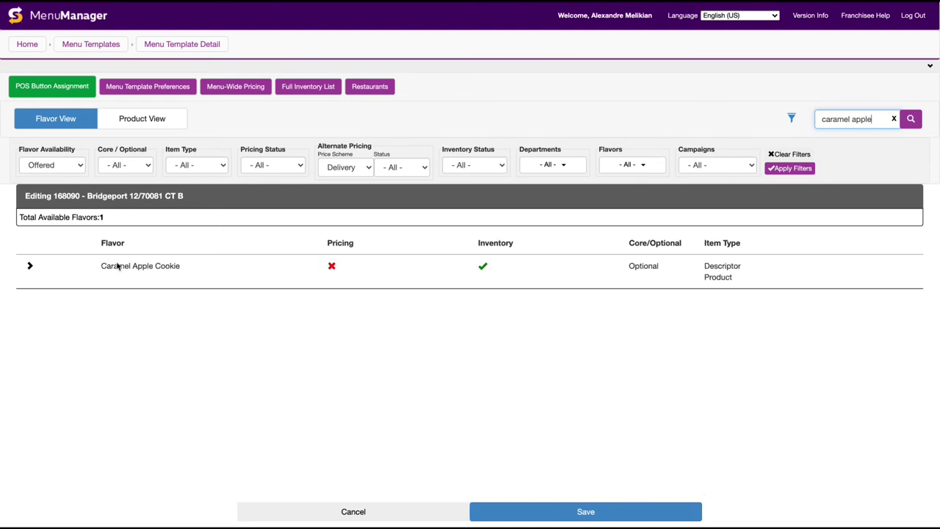
click(30, 268)
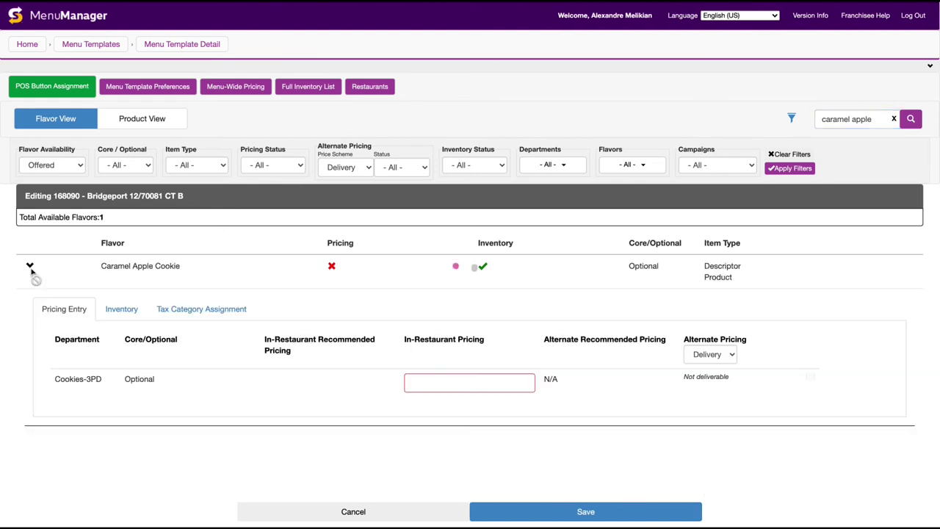
click(445, 378)
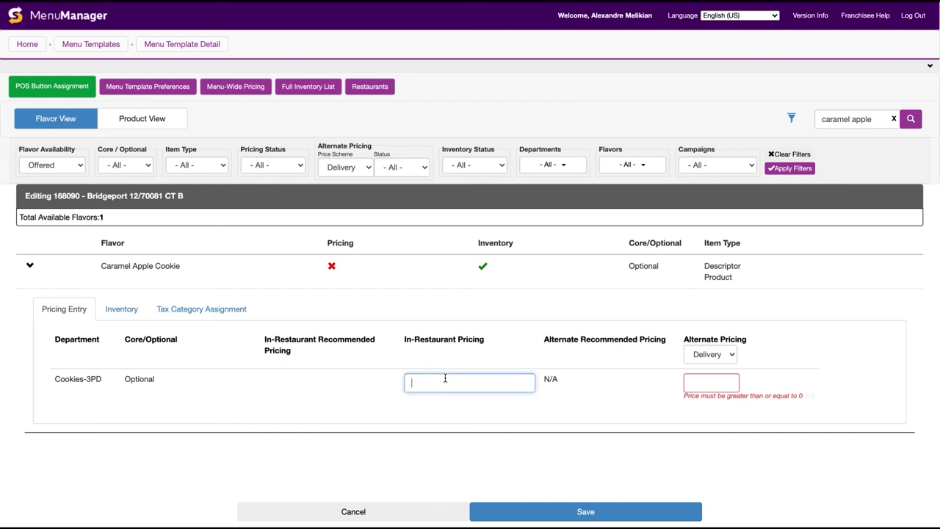
text(0.79)
click(707, 380)
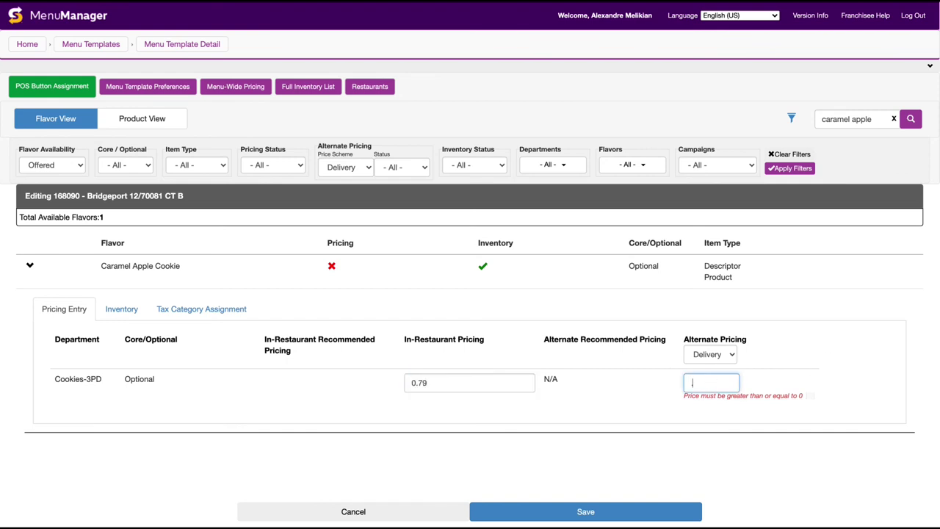
text(99)
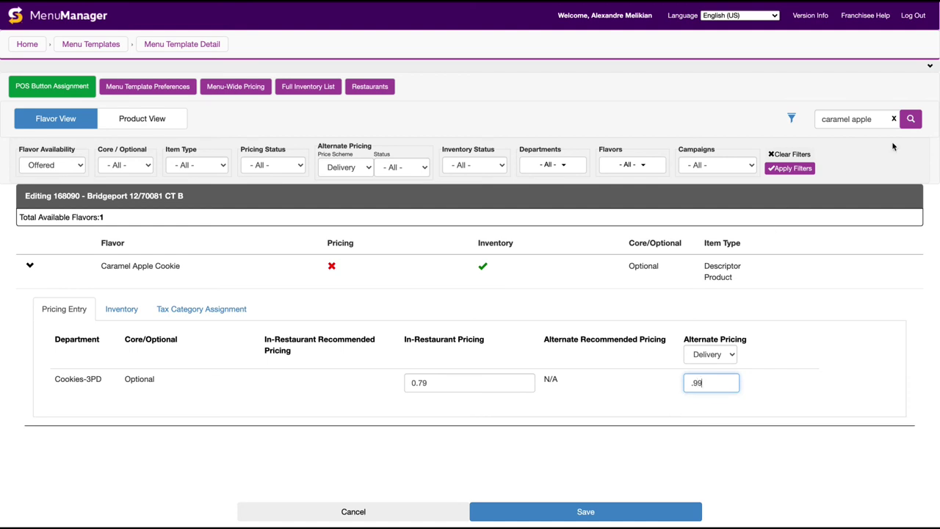
click(897, 121)
text(lays)
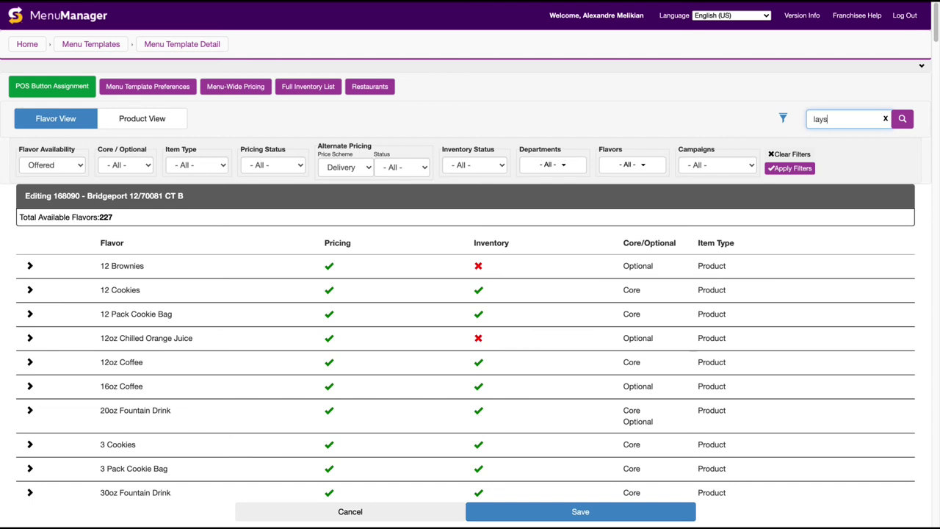
Step: Find Lays Kettle Cooked Buffalo Chicken and enter 1.29 in-restaurant and 1.59 delivery pricing
key(BackSpace)
key(BackSpace)
key(BackSpace)
key(BackSpace)
text(buffalo)
text( chicke)
text(n)
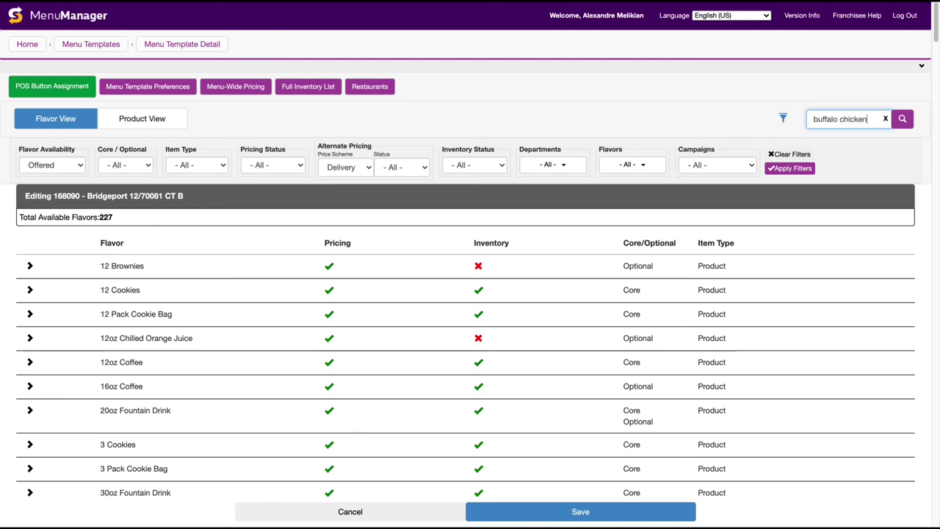
key(Return)
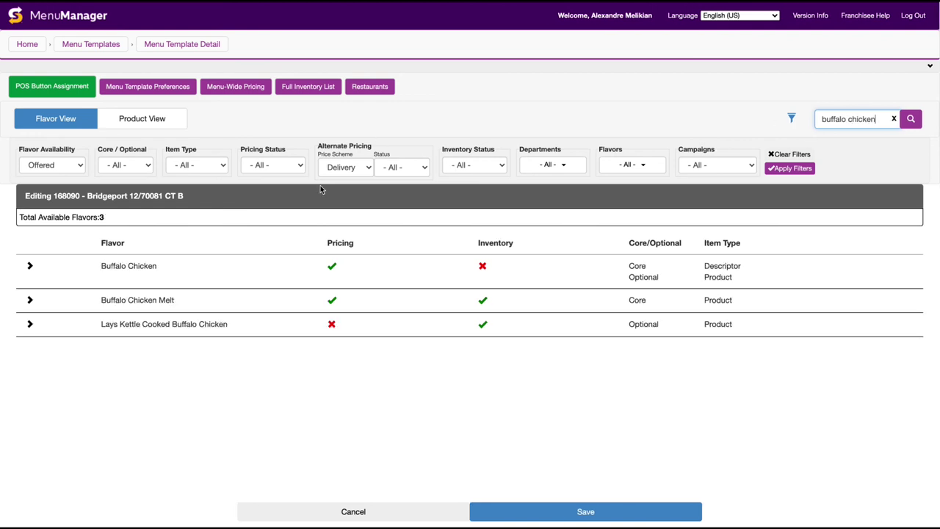
click(30, 325)
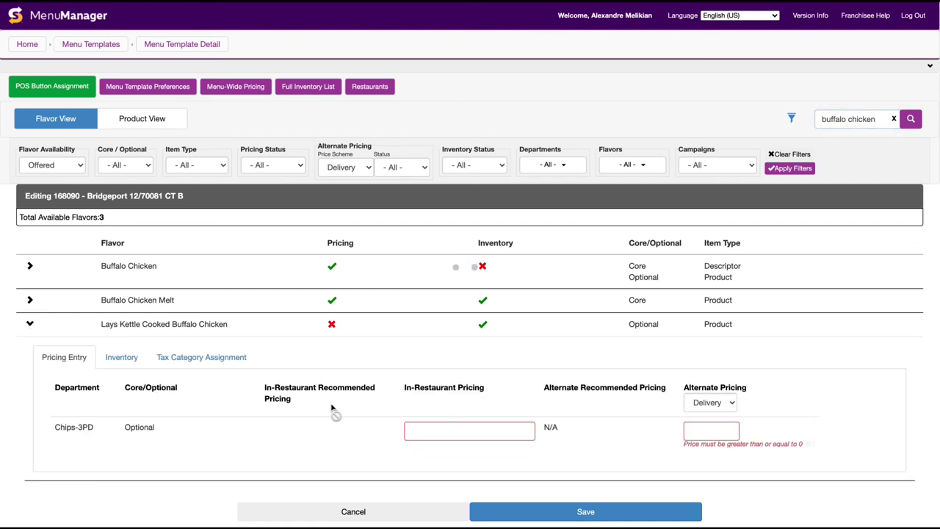
click(434, 431)
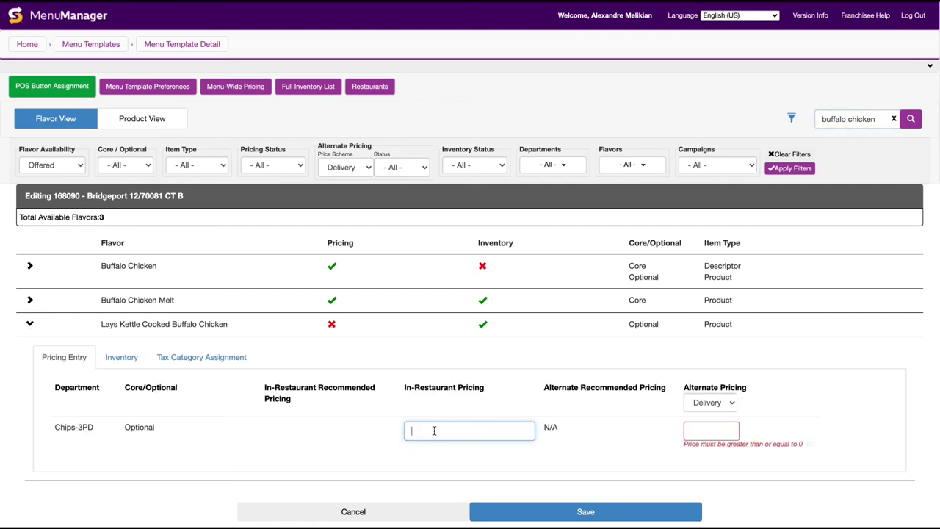
text(1)
text(.29)
click(718, 429)
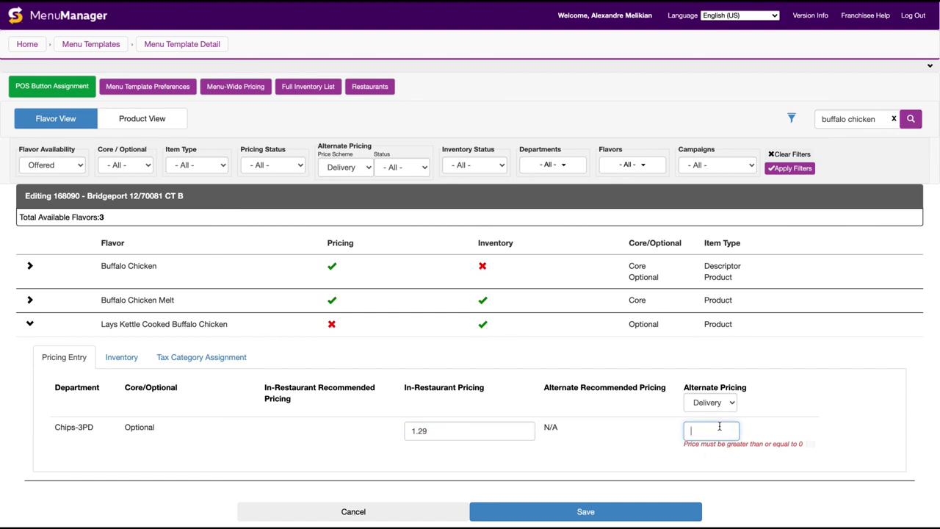
text(1.59)
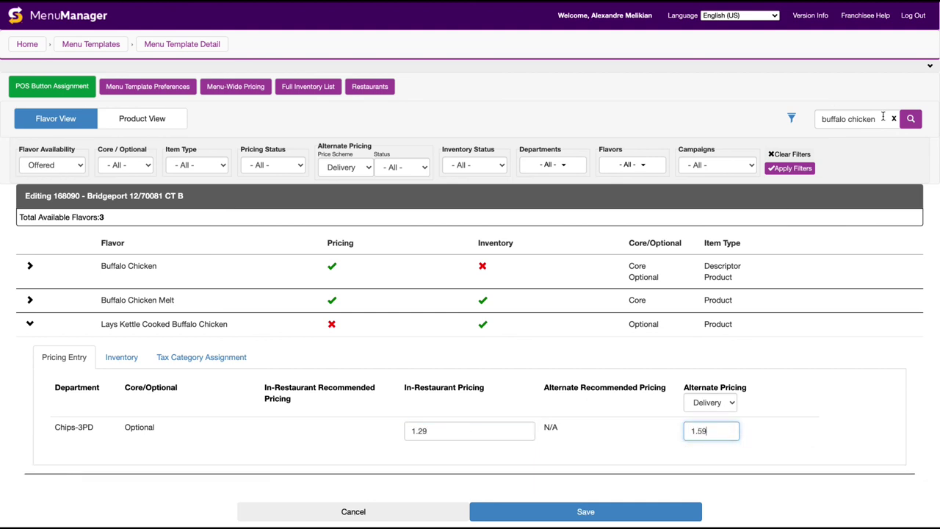
drag(883, 117, 746, 124)
Step: Search 'monster' and give Monster Energy and Monster Energy Ultra 2.99 in-restaurant prices
text(mo)
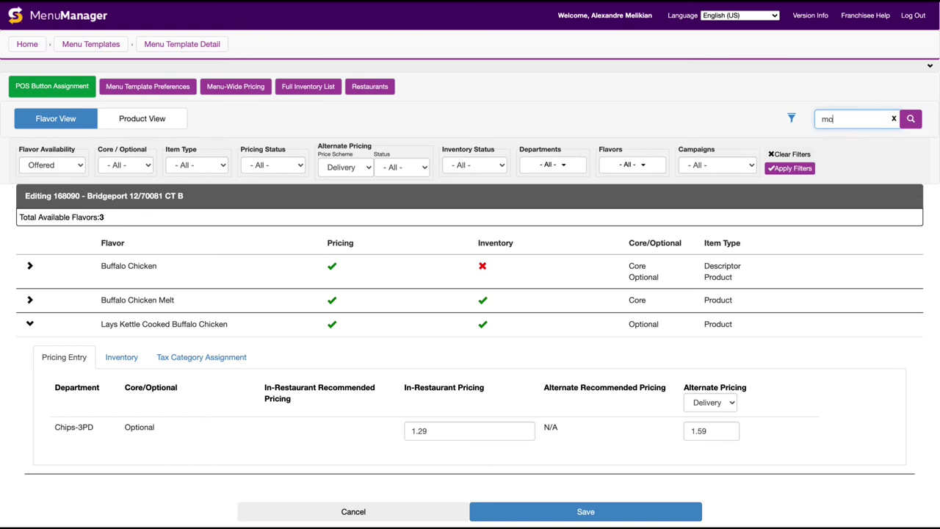
text(nster)
key(Return)
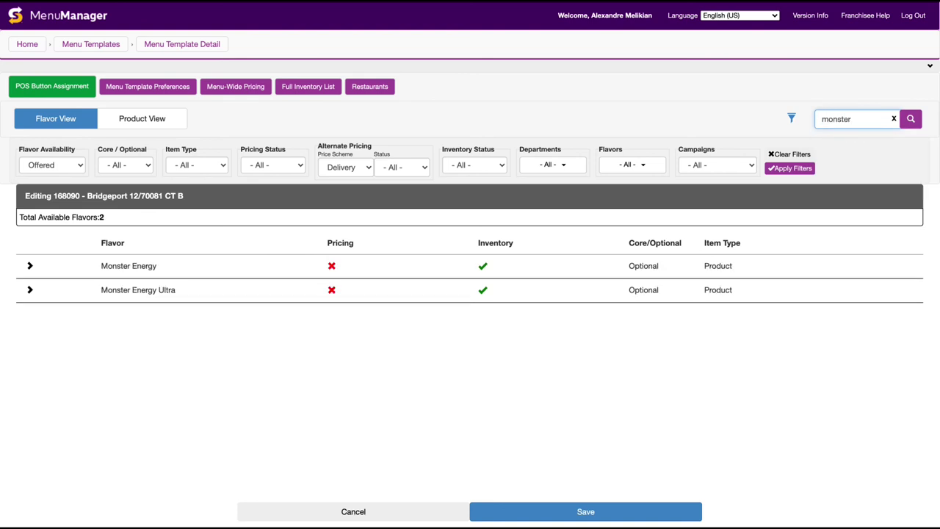
click(30, 266)
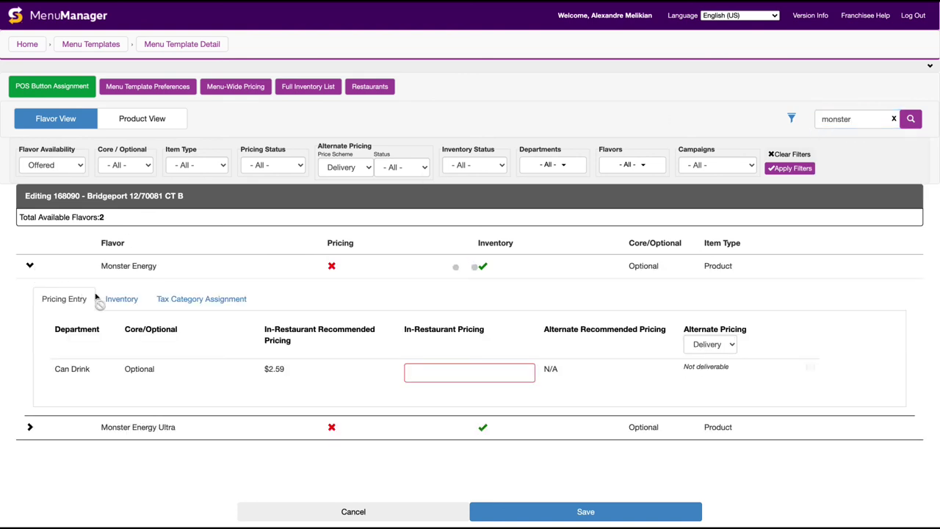
click(439, 369)
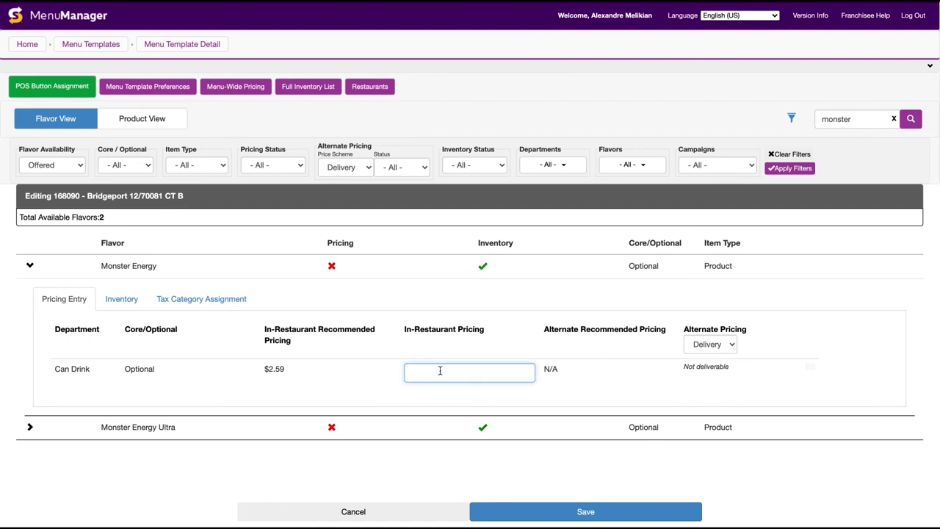
text(2.)
text(99)
click(29, 427)
scroll(367, 455, down, 1)
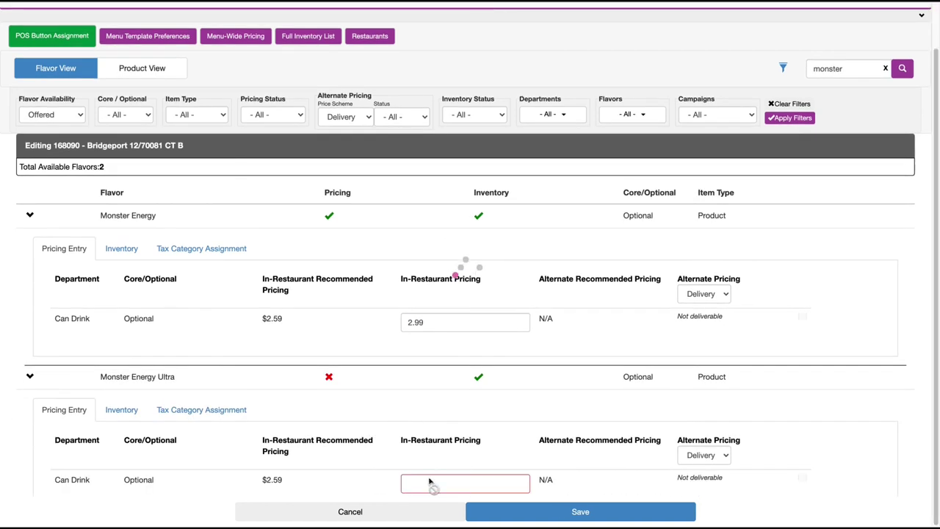
click(429, 482)
text(2.99)
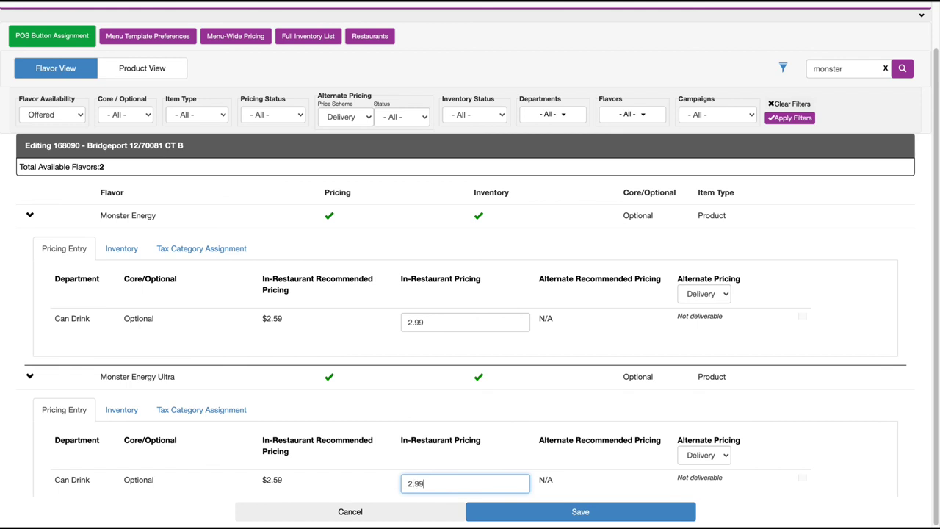